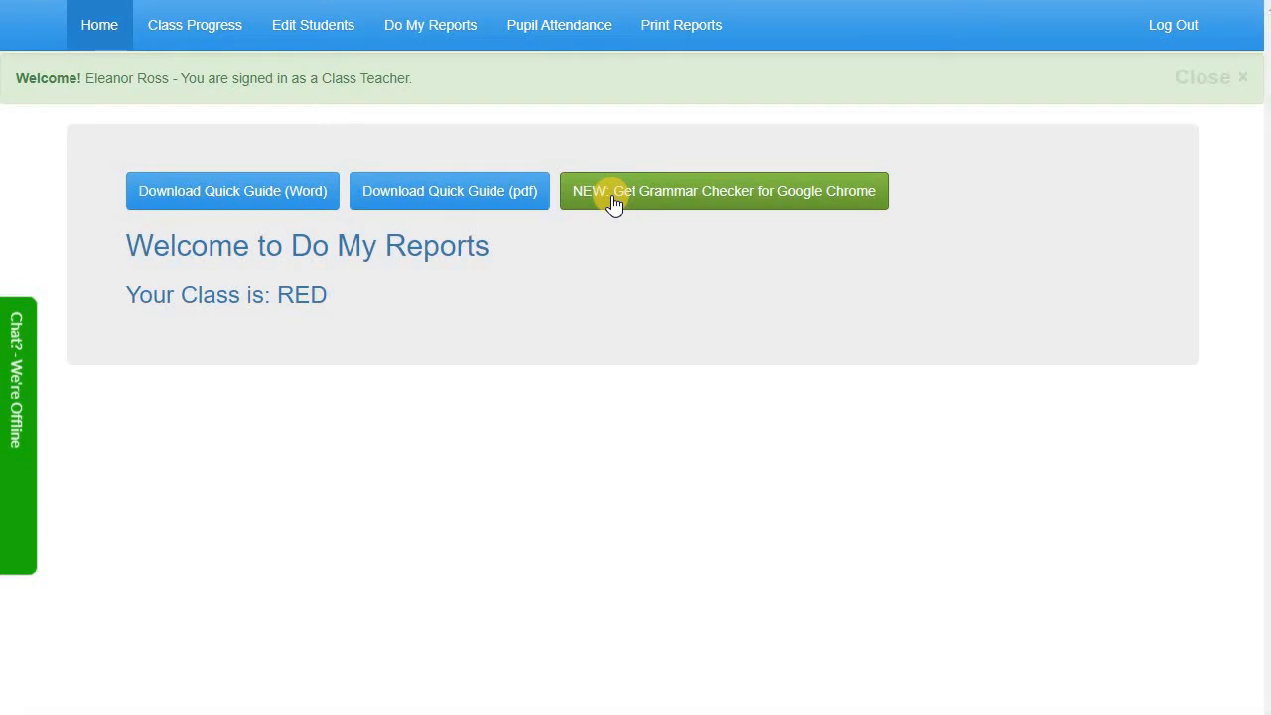
Open the Do My Reports page with its class selector and time-saving tips
left_click(457, 37)
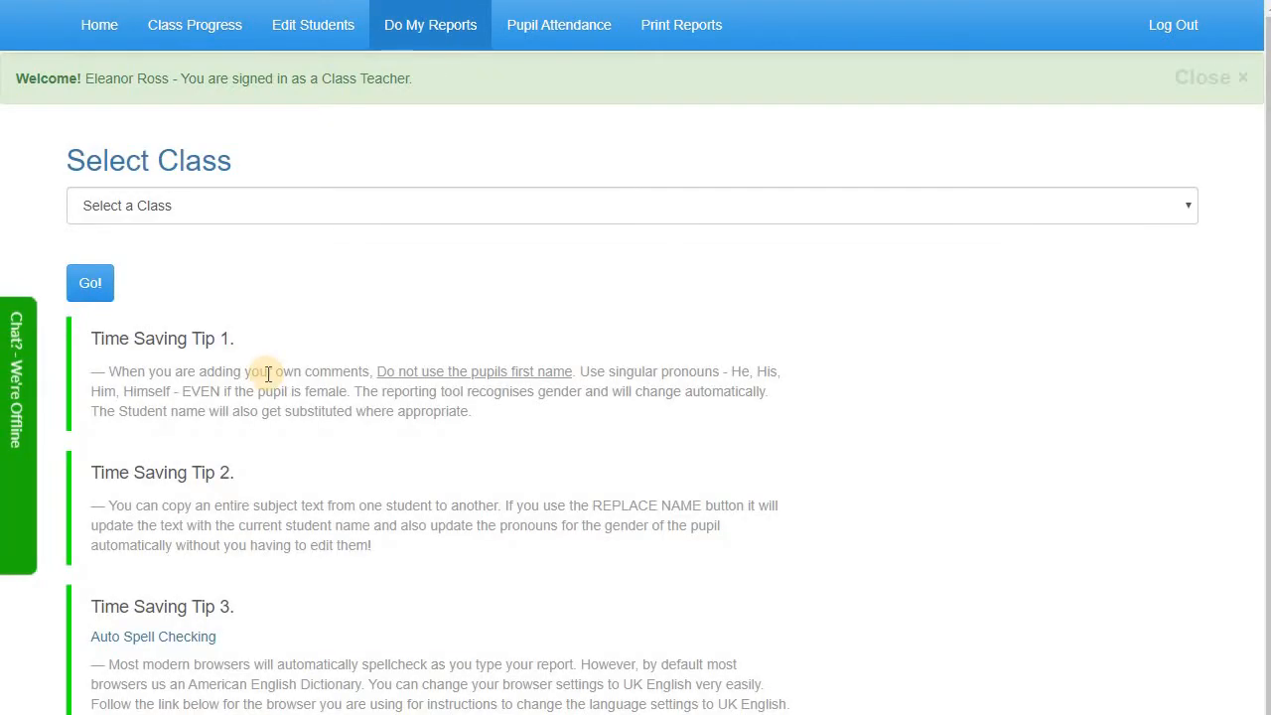
Select class RED and load its reports
scroll(266, 373, "down", 2)
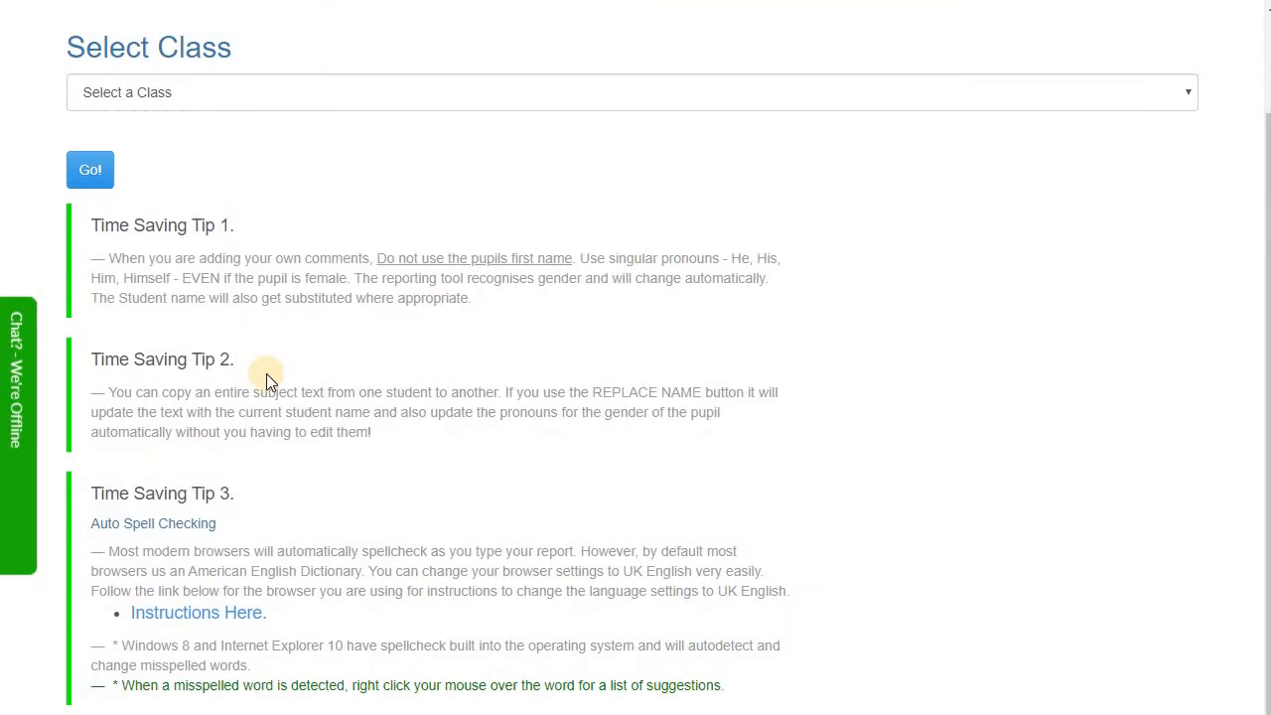
scroll(267, 373, "up", 2)
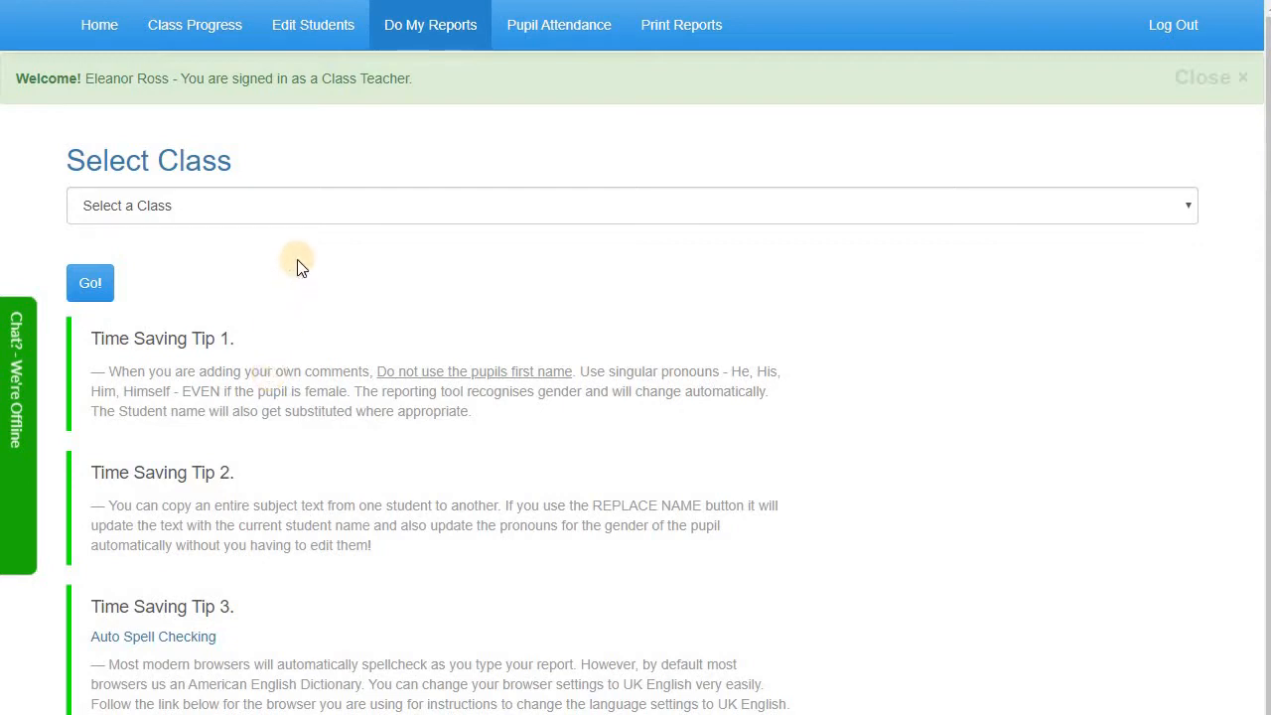
left_click(296, 208)
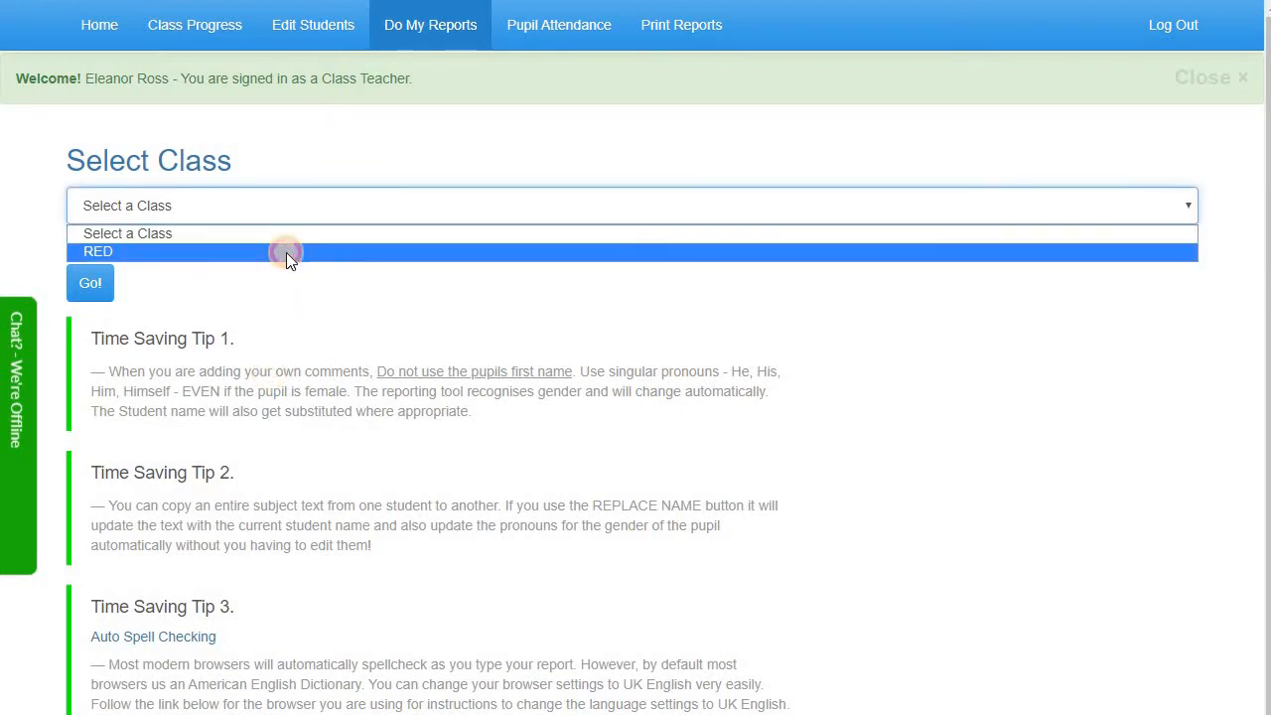
left_click(286, 252)
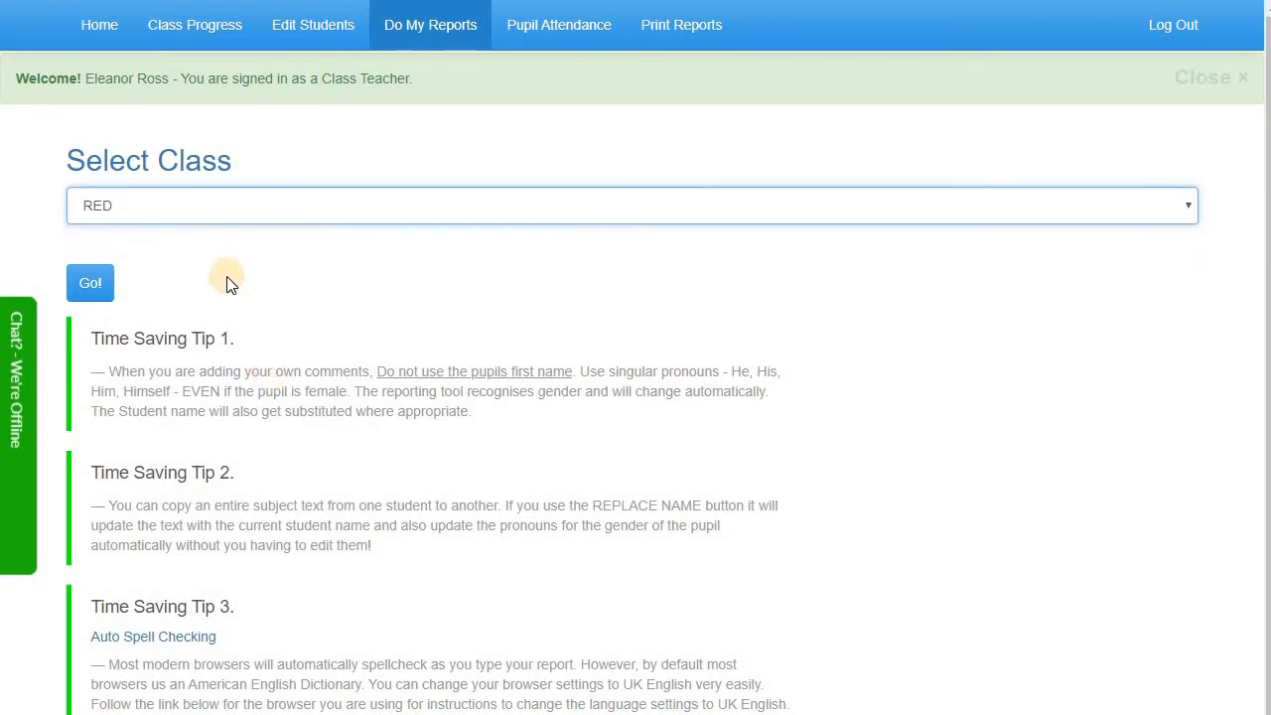
left_click(91, 288)
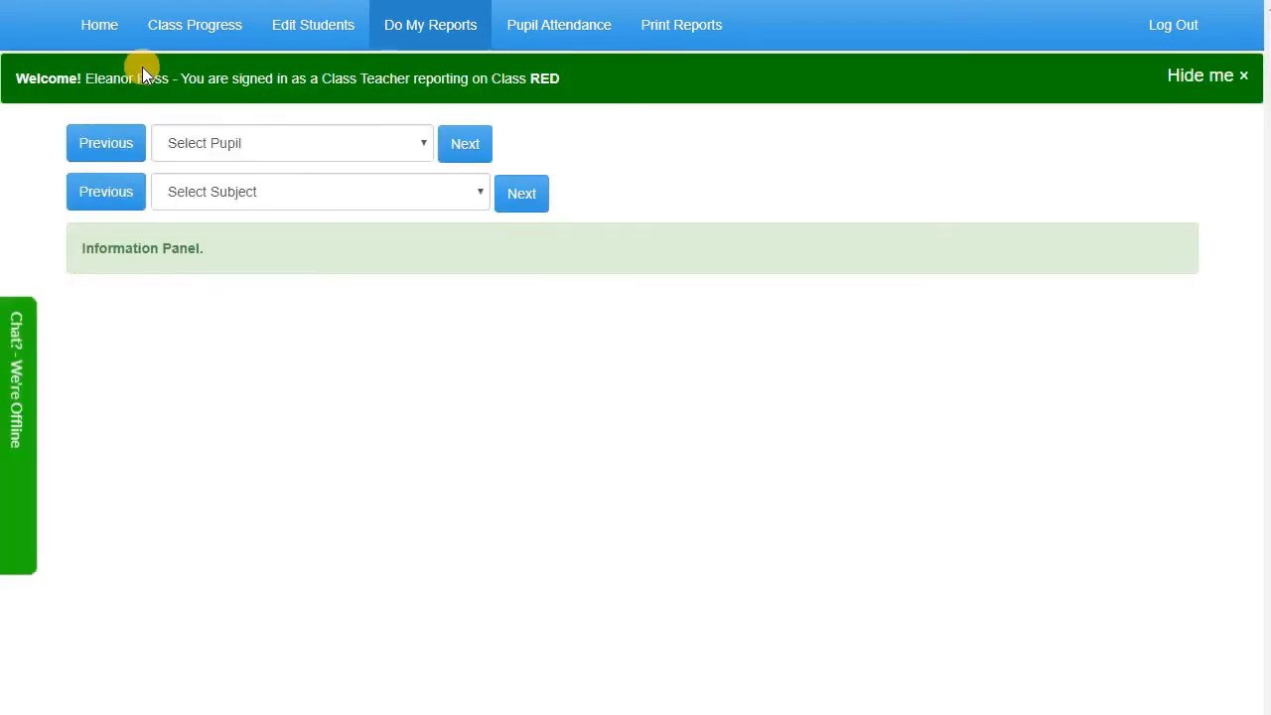
Open the first pupil's General Comments report, holding a 42-word comment
left_click_drag(181, 78, 564, 79)
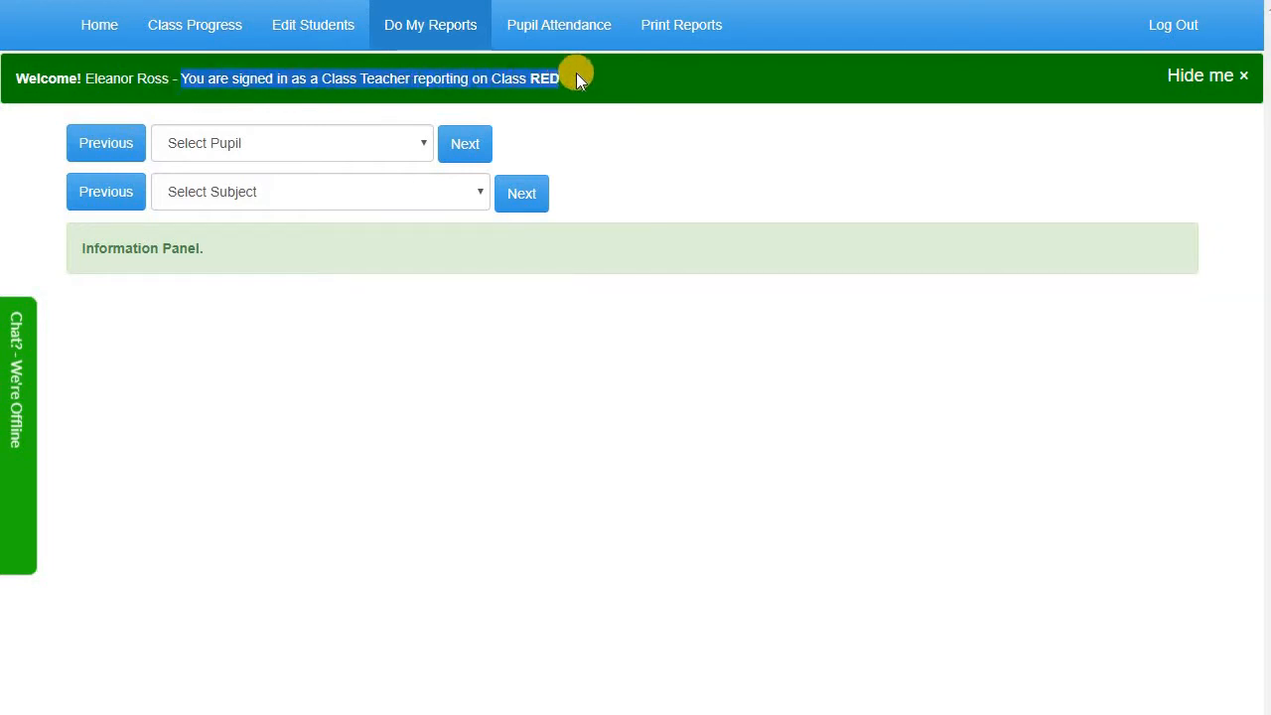
left_click(582, 88)
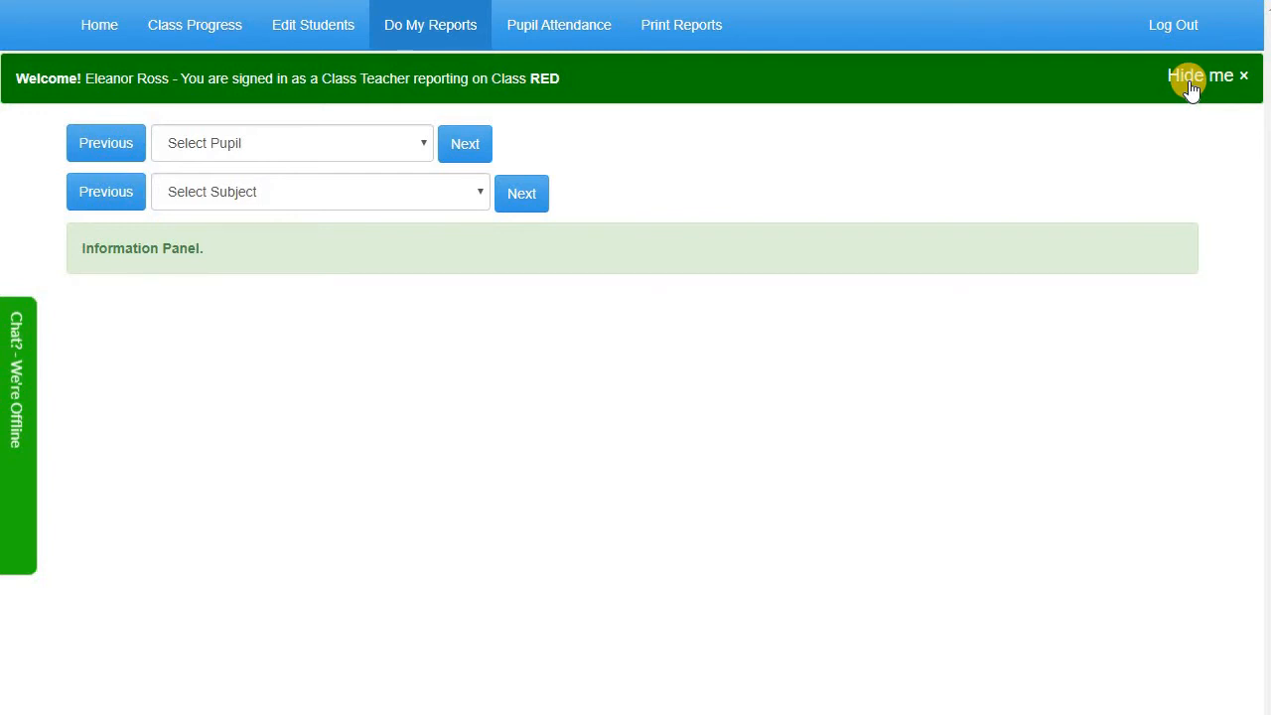
left_click(469, 147)
left_click(523, 205)
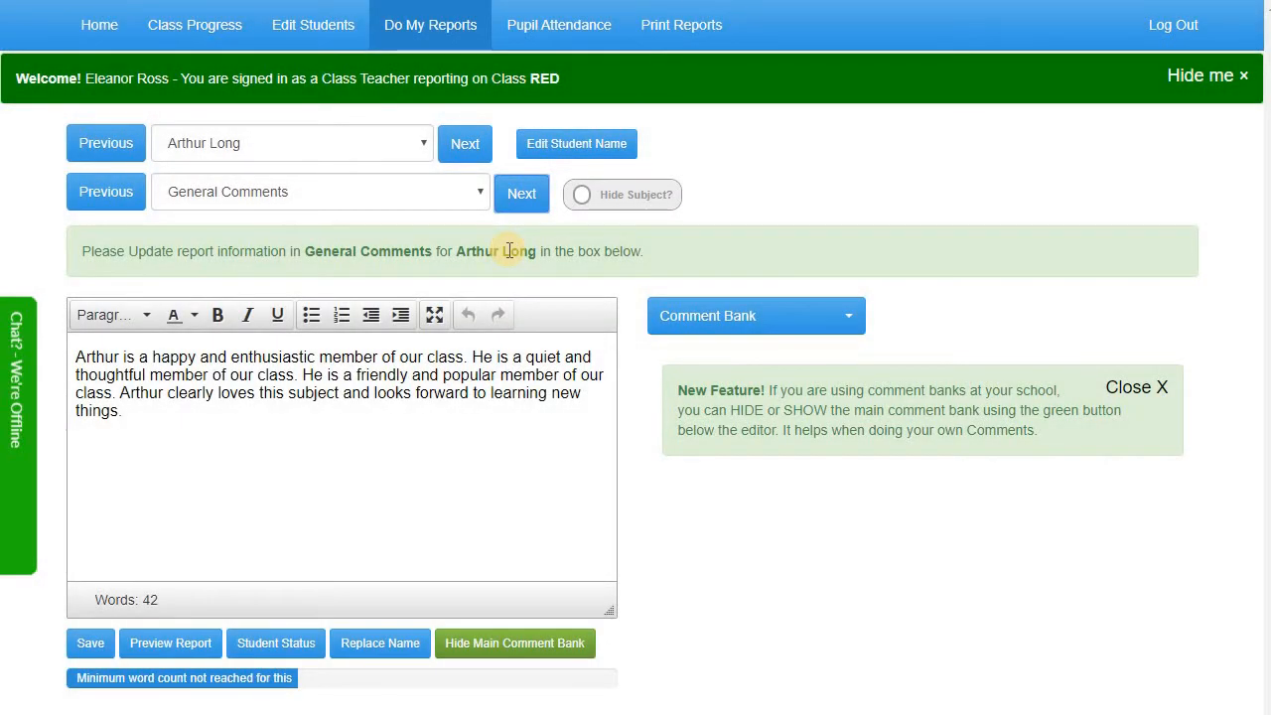
left_click(467, 144)
left_click(511, 203)
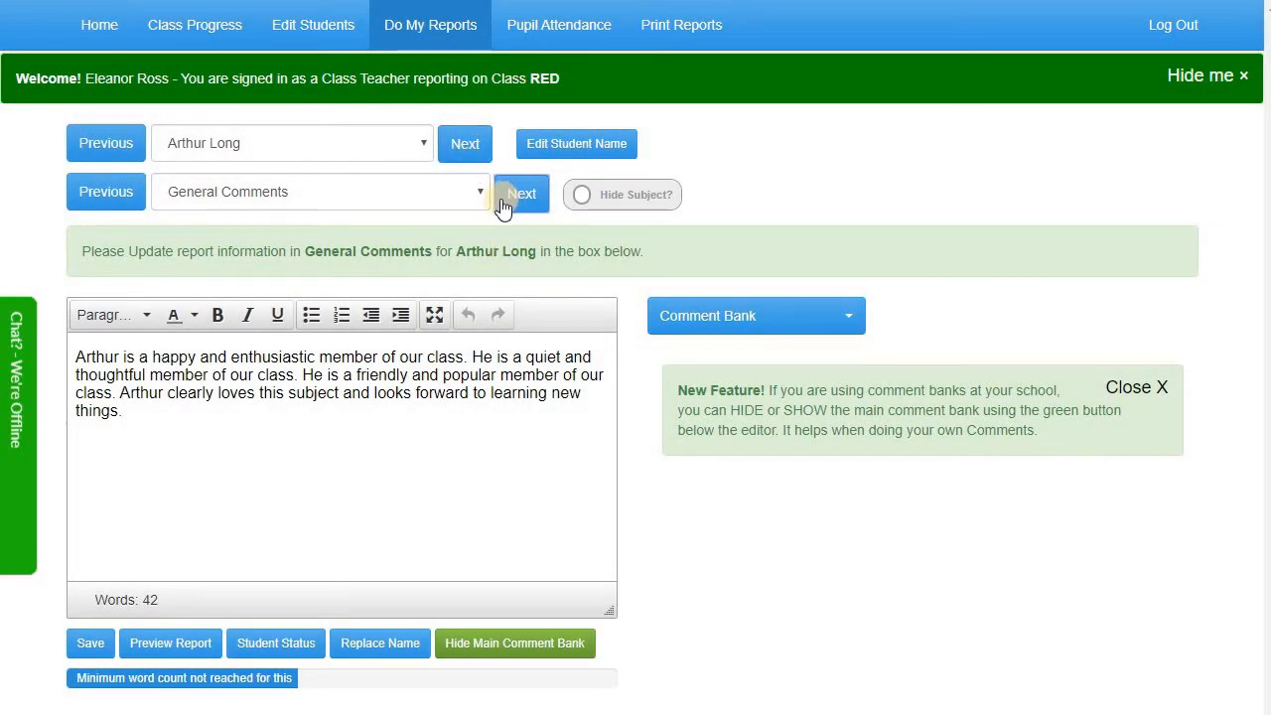
left_click(420, 197)
left_click(420, 195)
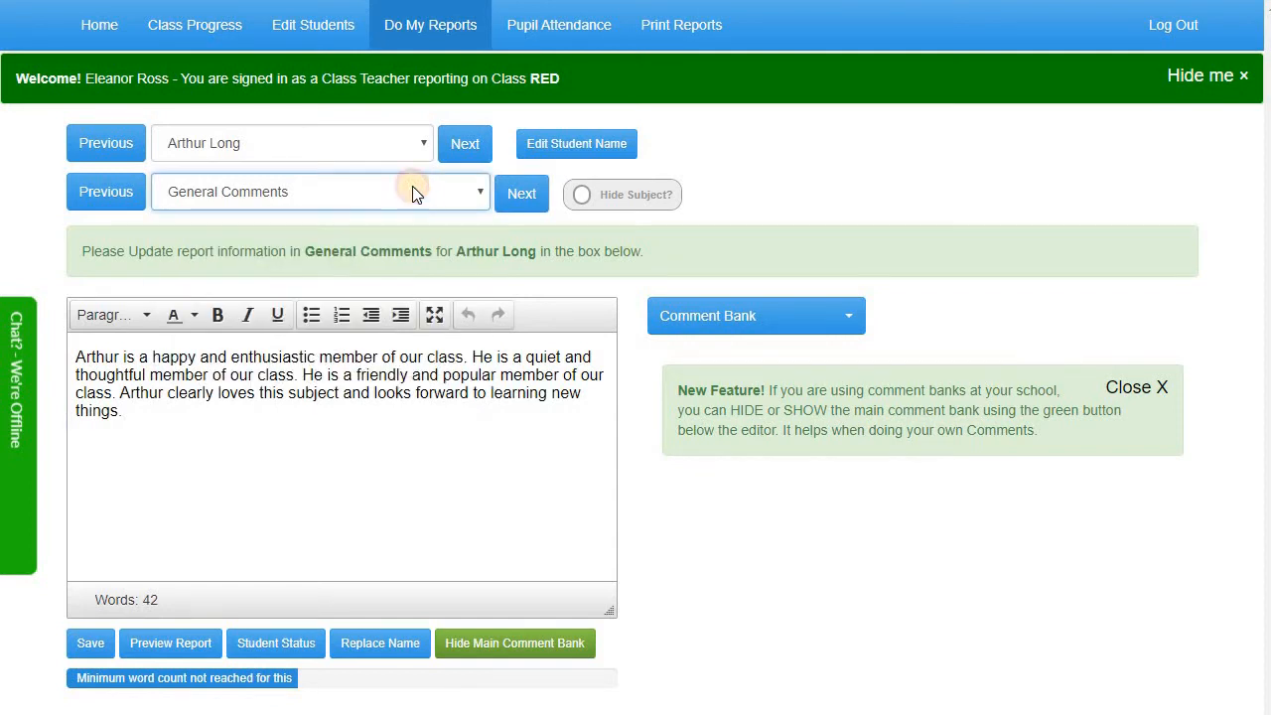
left_click(375, 148)
left_click(376, 148)
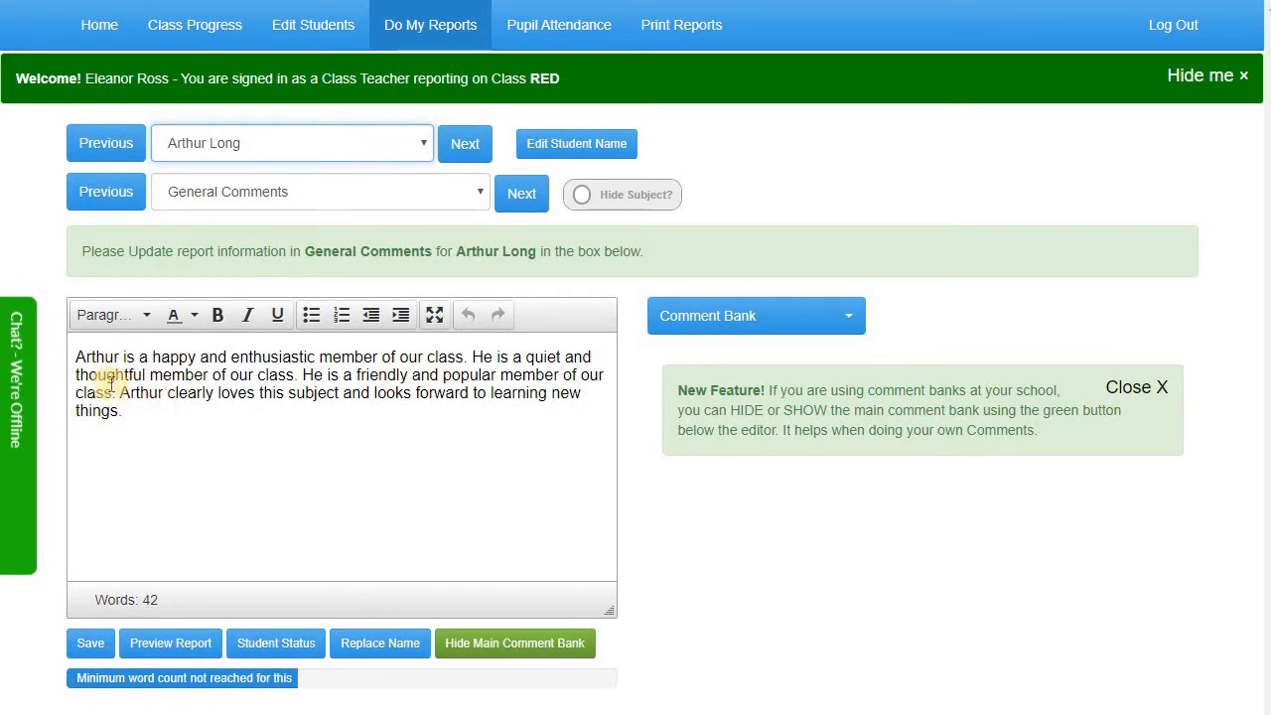
left_click(563, 151)
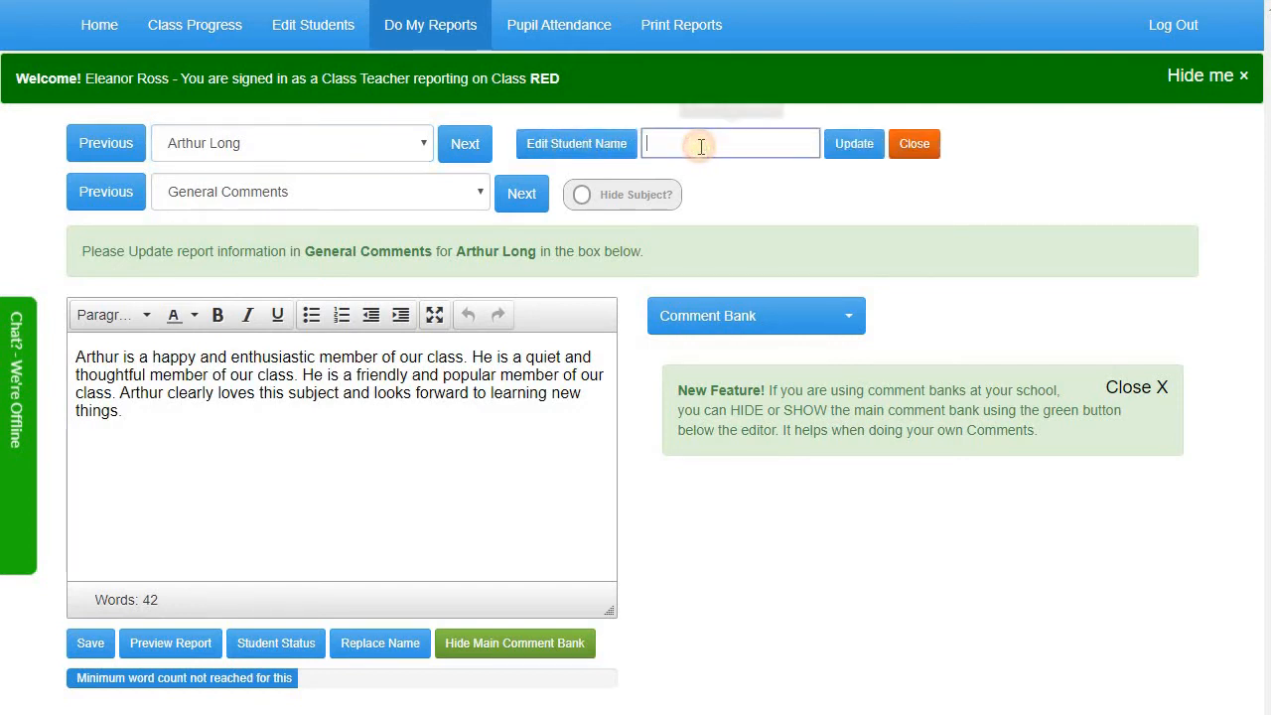
left_click(852, 149)
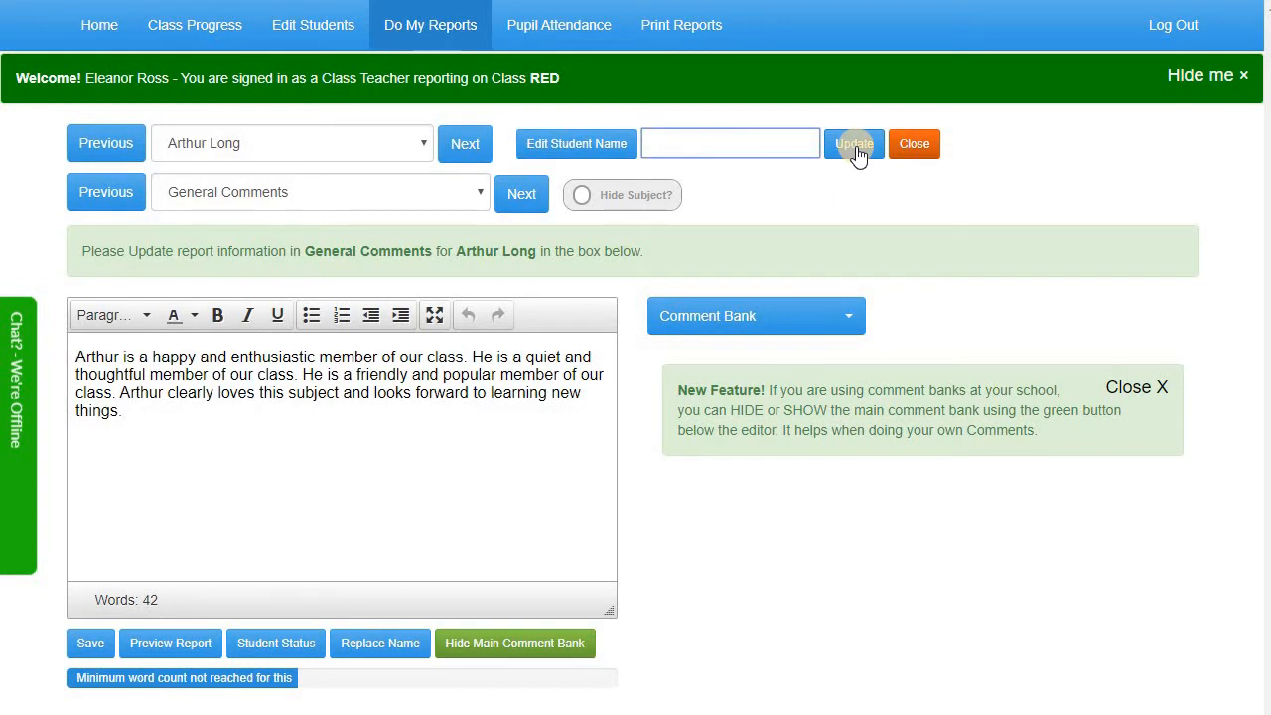
left_click(916, 153)
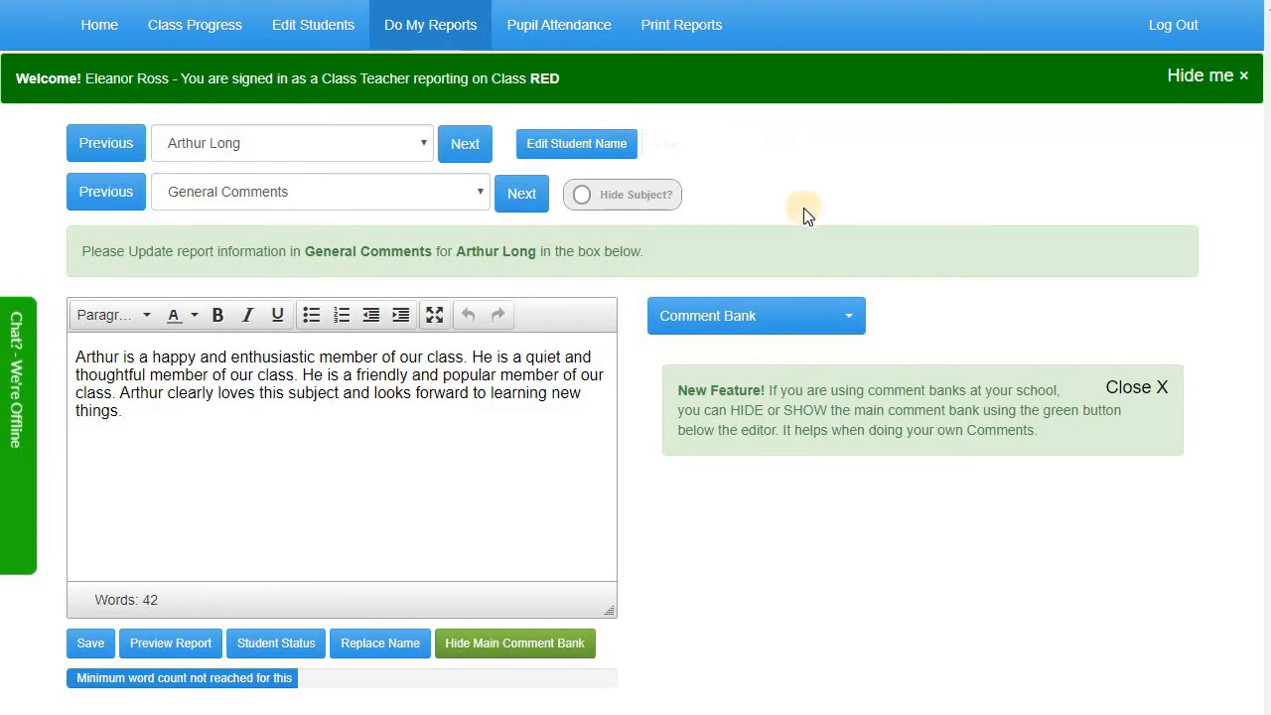
left_click(621, 198)
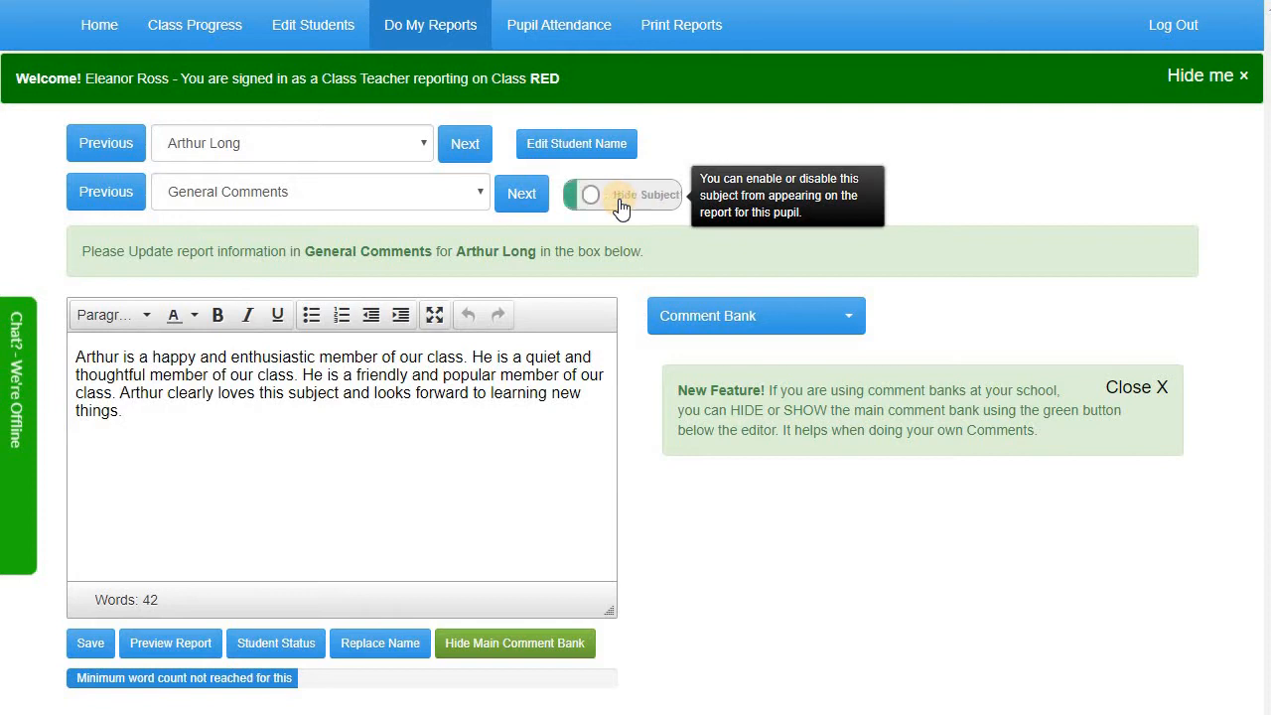
left_click(620, 201)
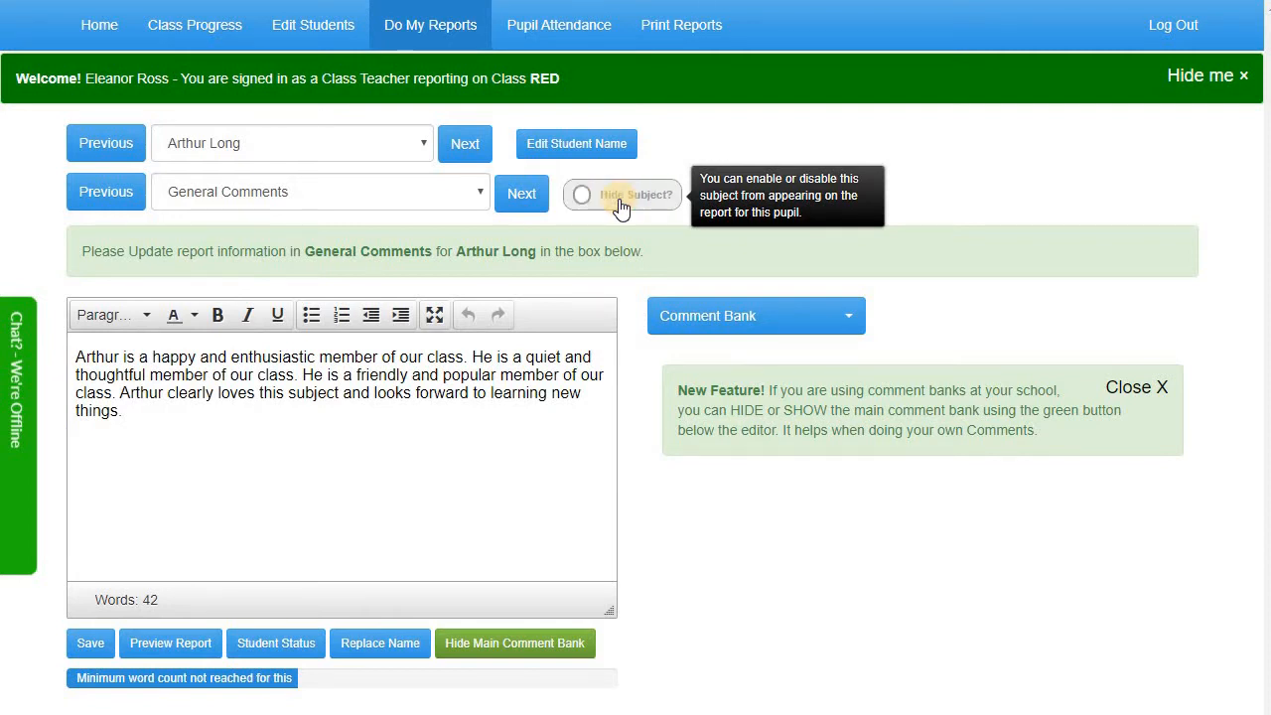
left_click(422, 422)
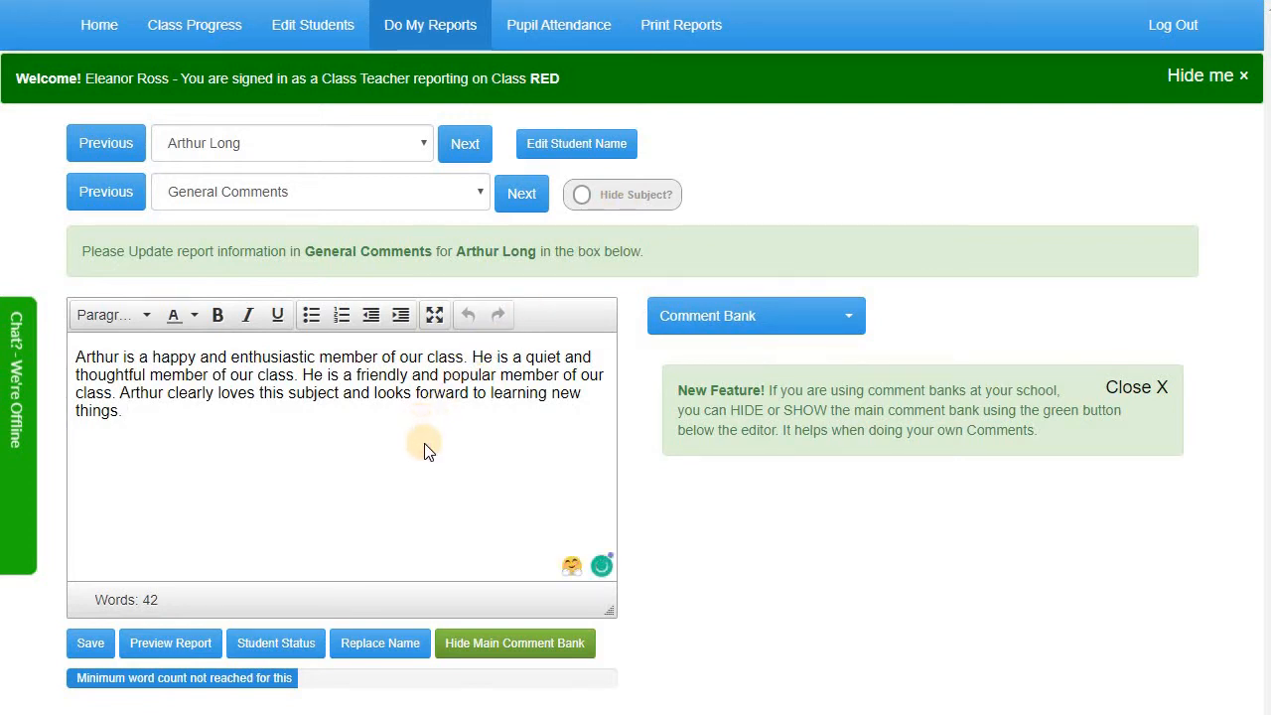
mouse_move(602, 569)
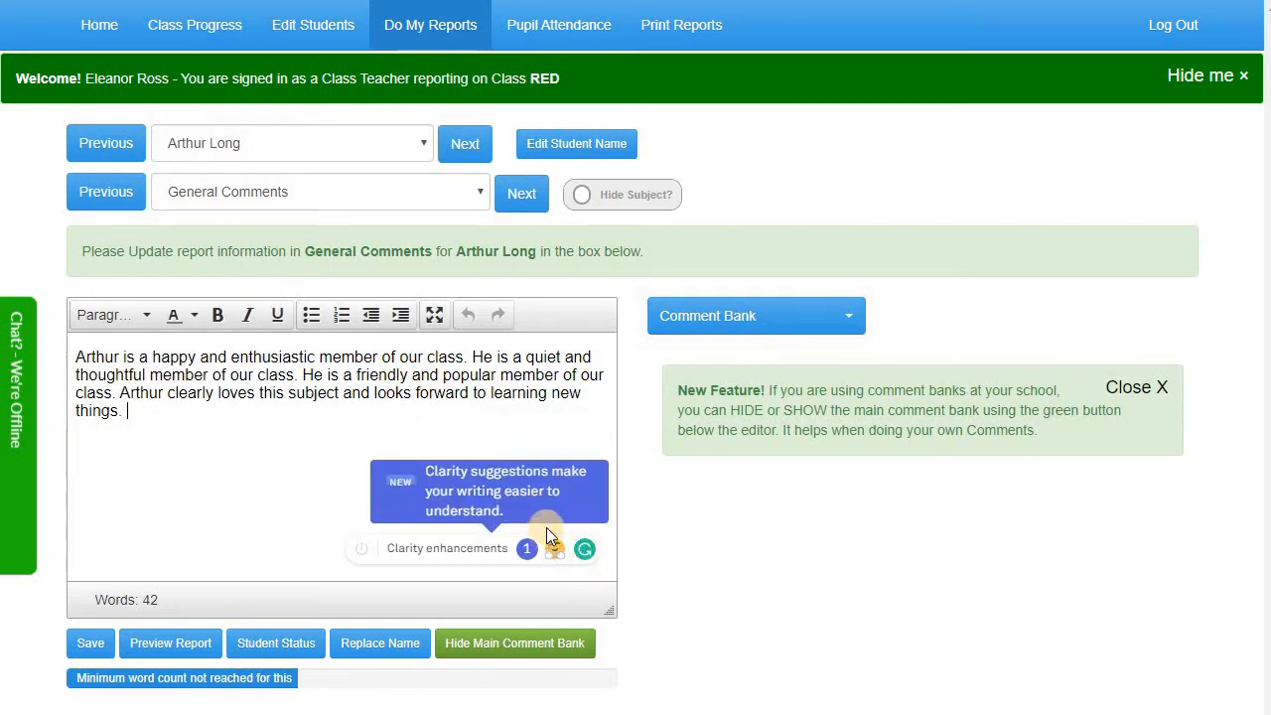
left_click(285, 419)
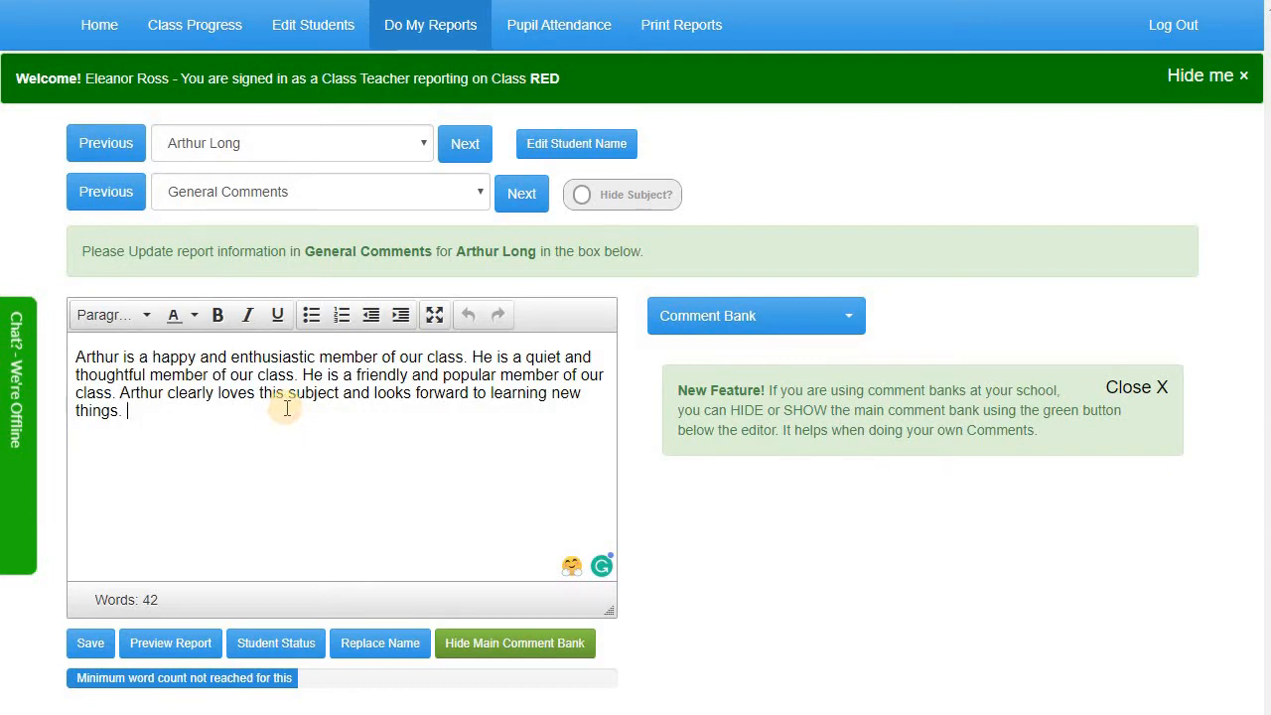
type("sssss")
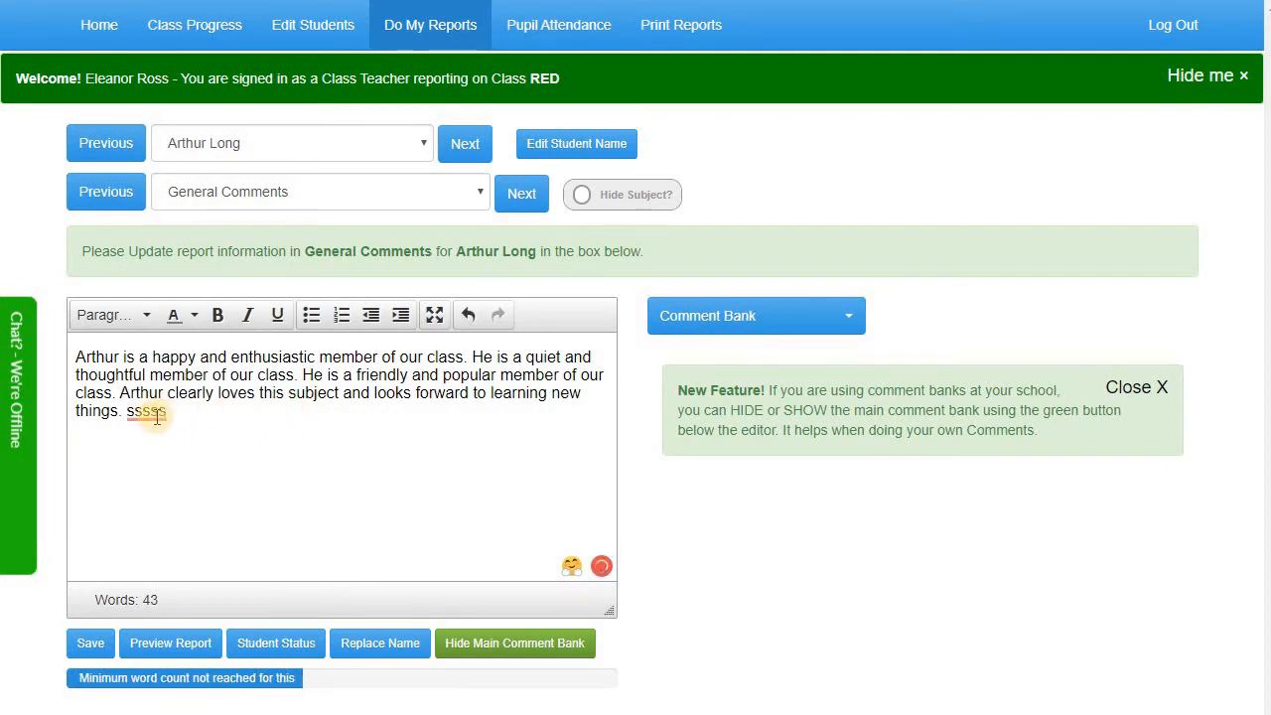
mouse_move(156, 418)
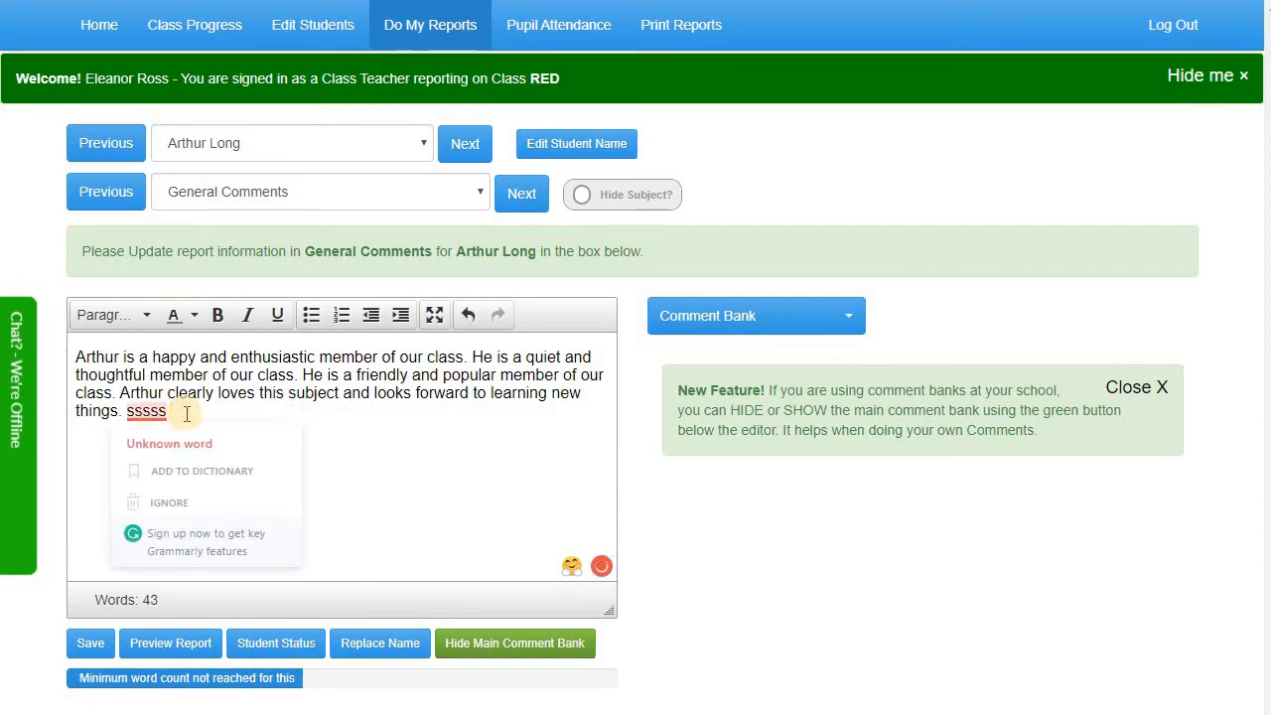
key("BackSpace")
key("BackSpace")
key("BackSpace")
key("BackSpace")
key("BackSpace")
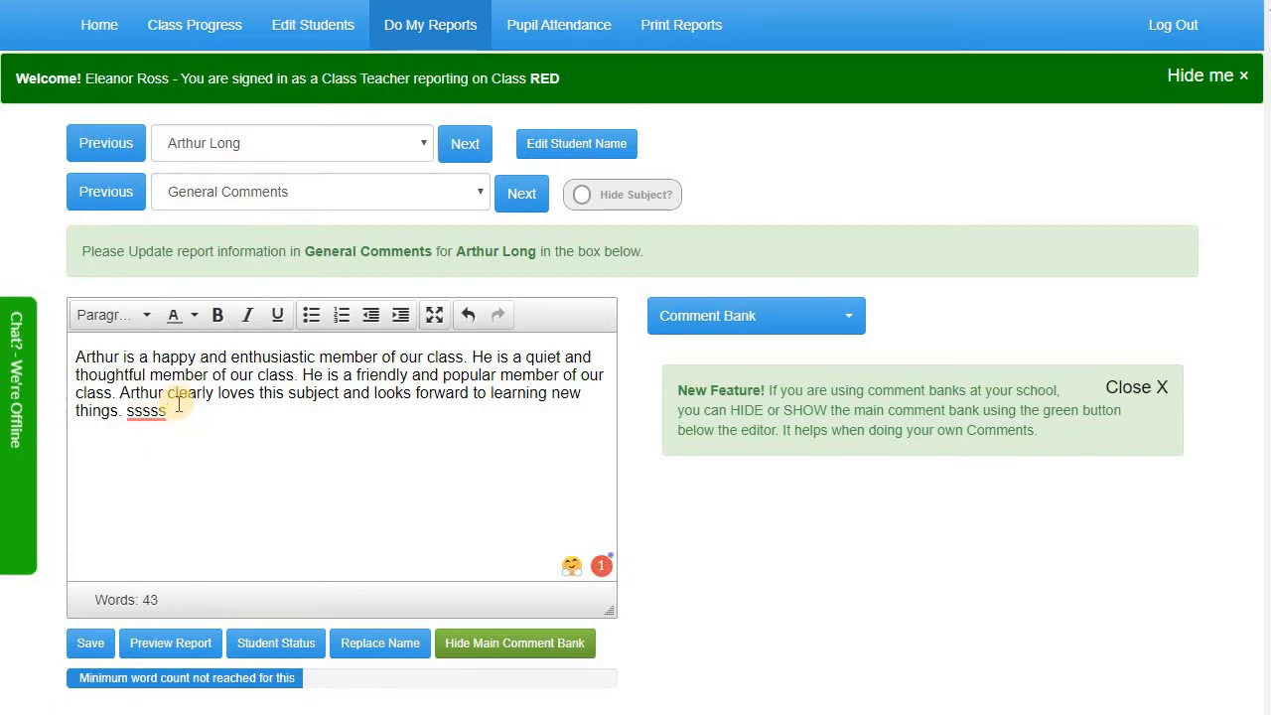
key("BackSpace")
key("BackSpace")
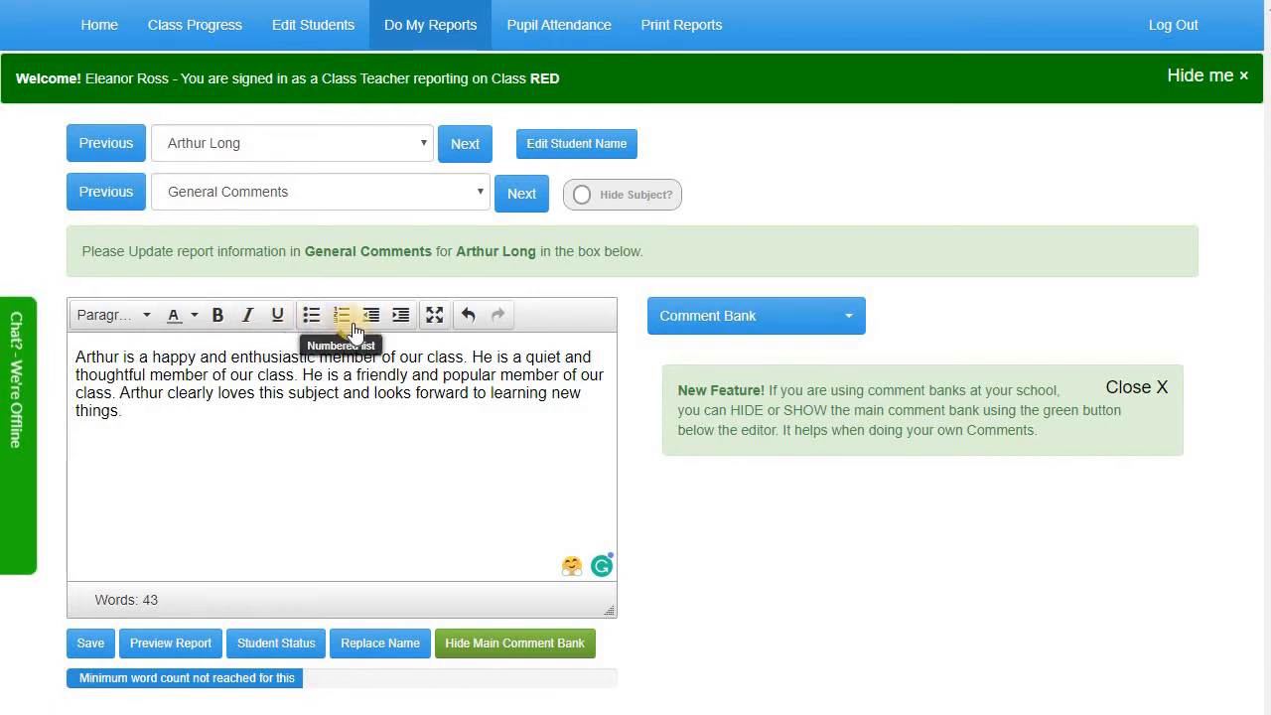
Save the pupil's 43-word General Comments after briefly viewing the editor fullscreen
left_click(436, 324)
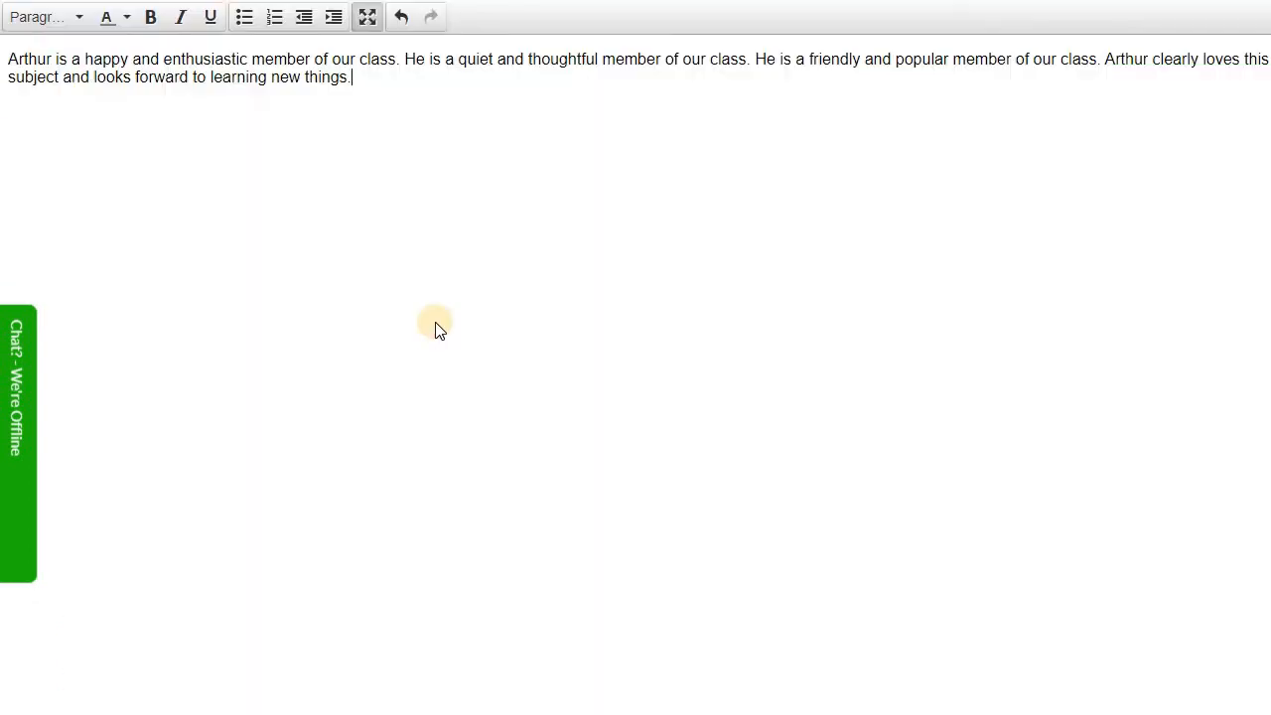
left_click(366, 16)
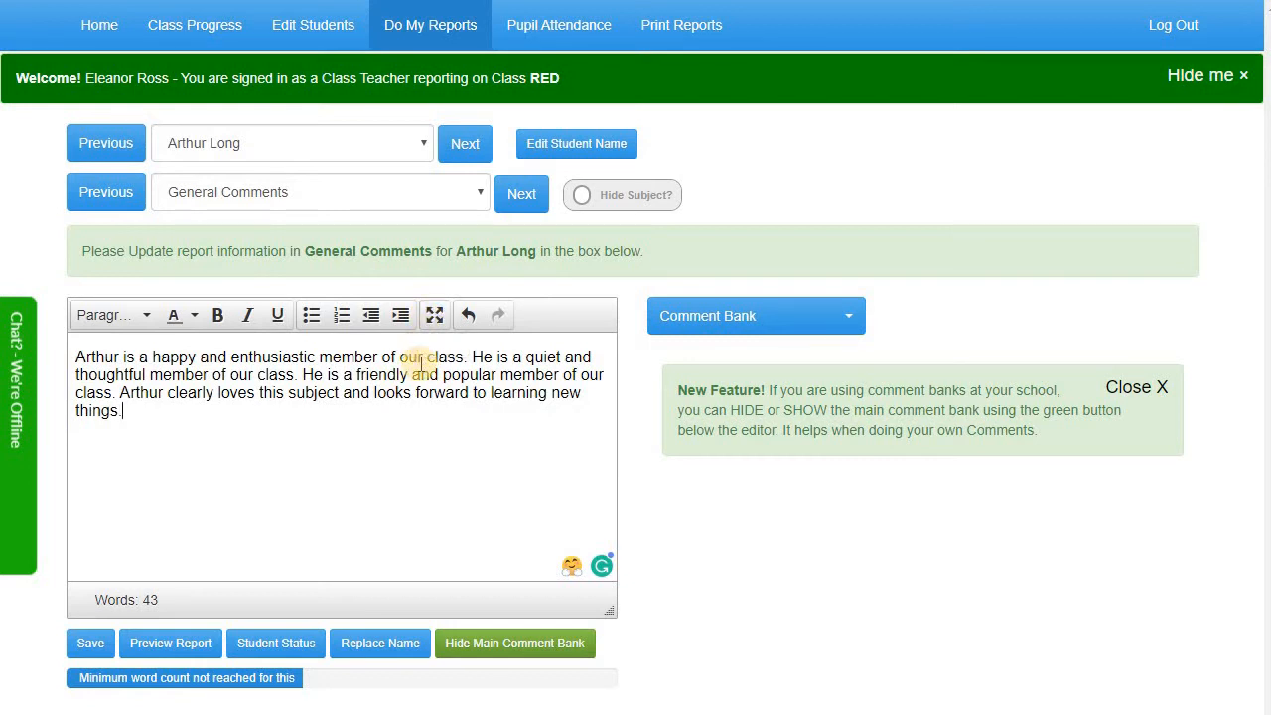
left_click(524, 198)
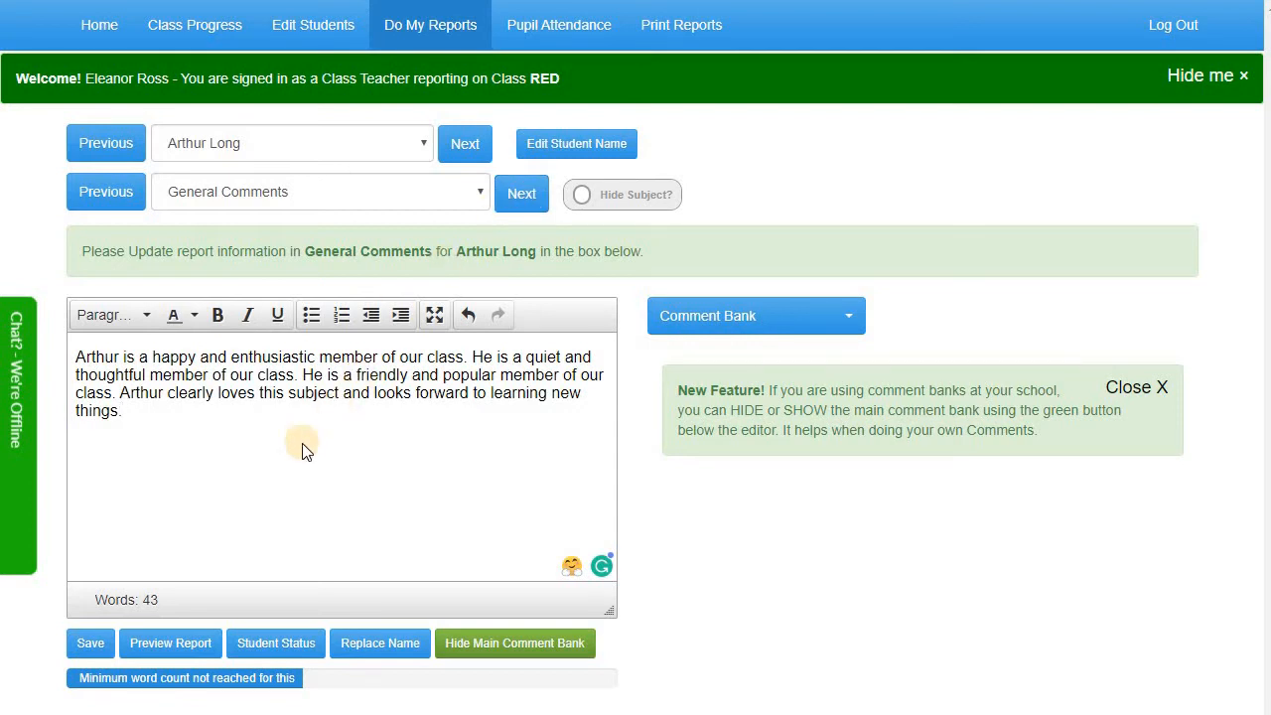
left_click(87, 644)
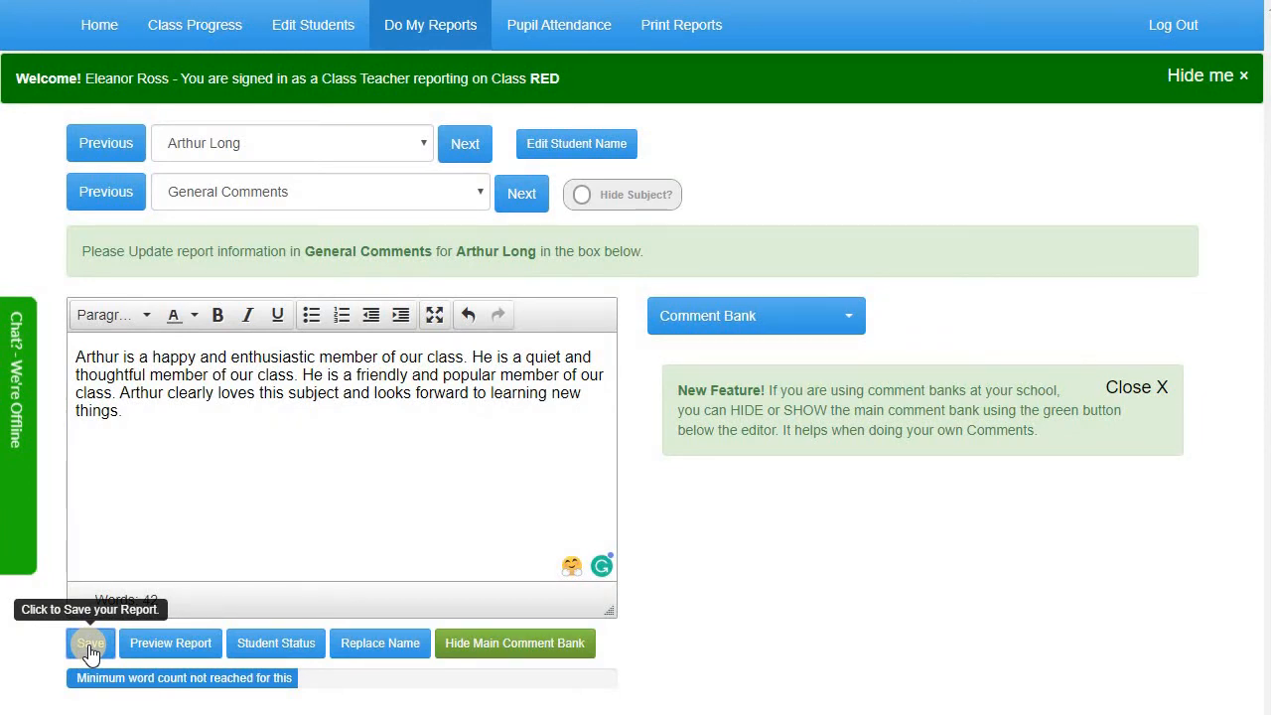
Preview the pupil's report, scroll through it, and close the preview to return to editing
left_click(174, 648)
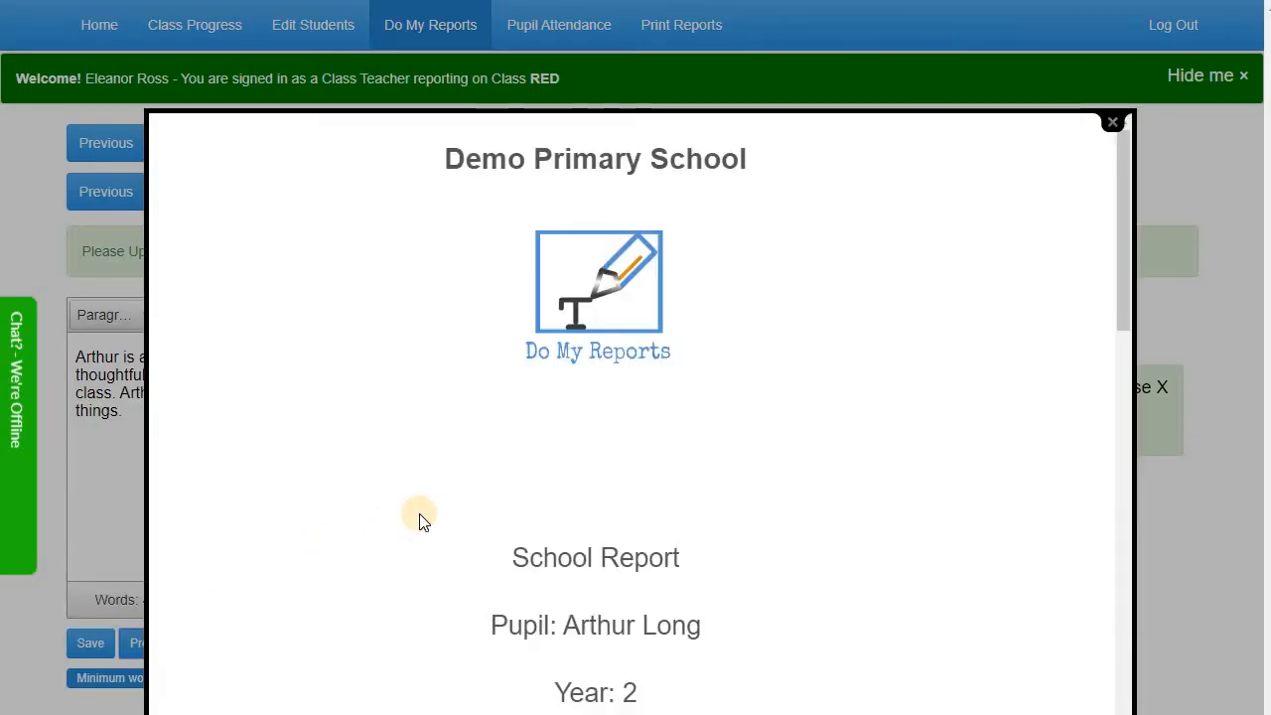
scroll(418, 517, "down", 7)
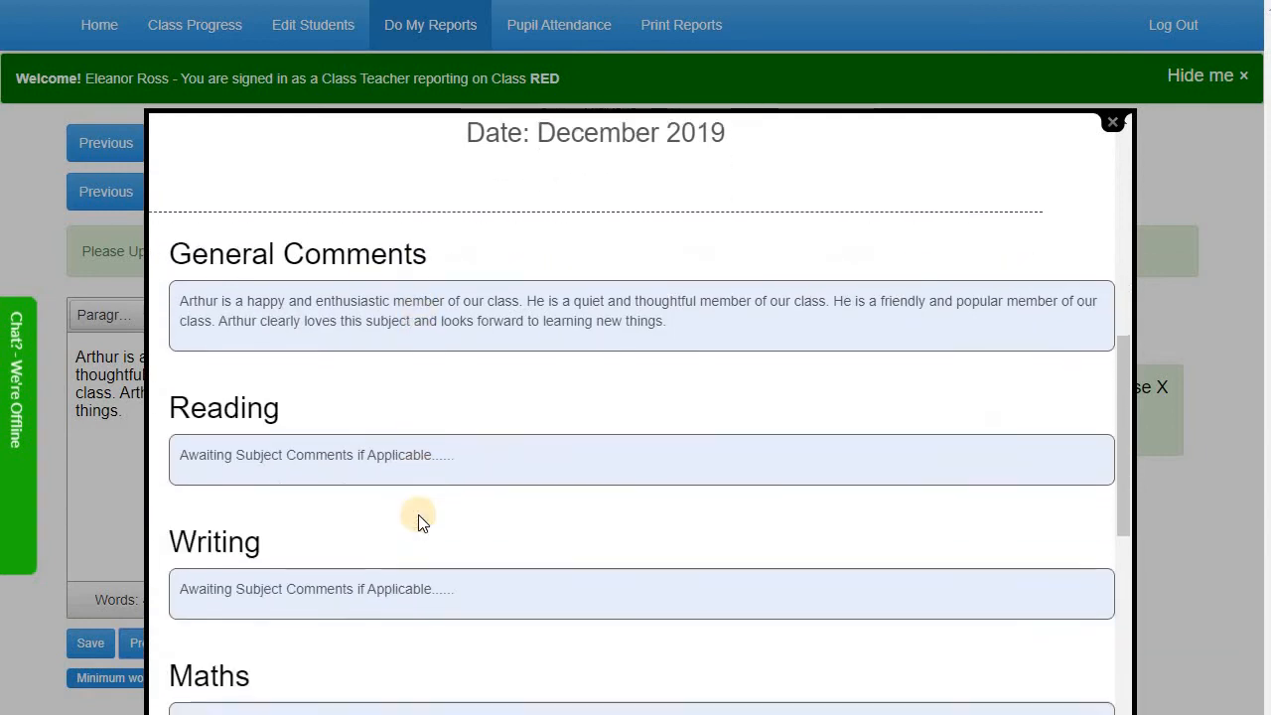
scroll(418, 518, "down", 4)
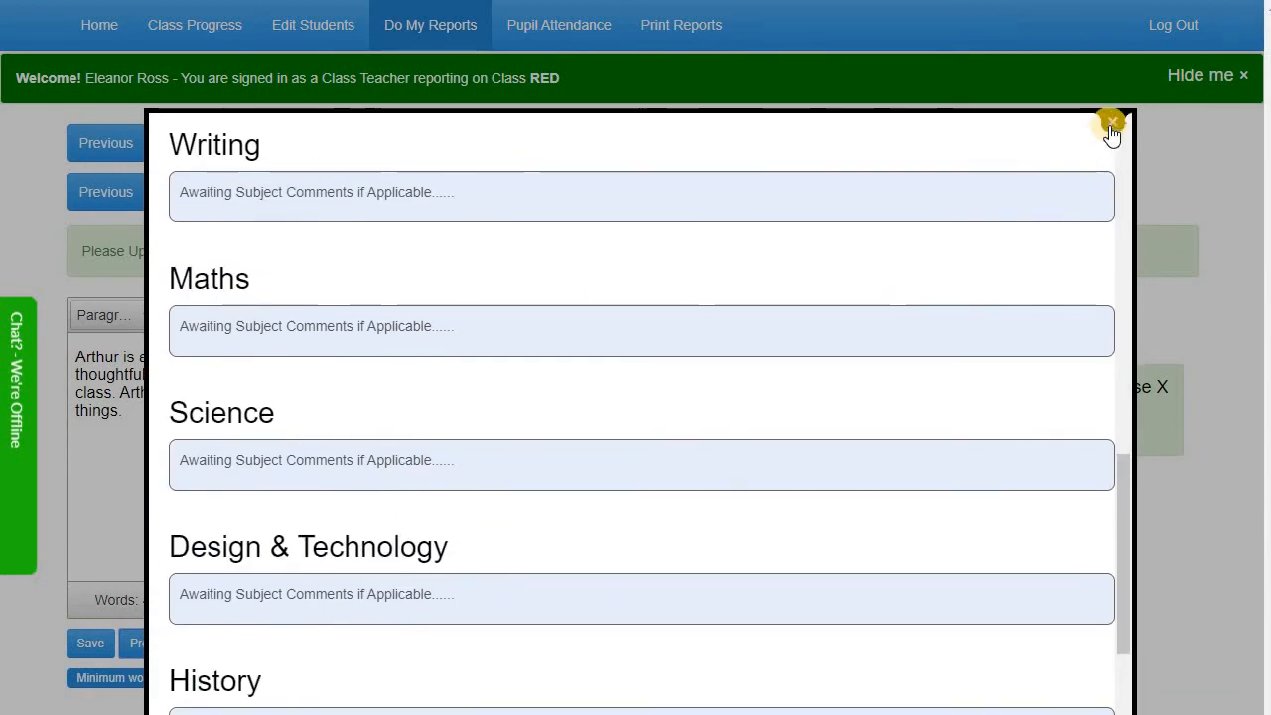
left_click(1112, 125)
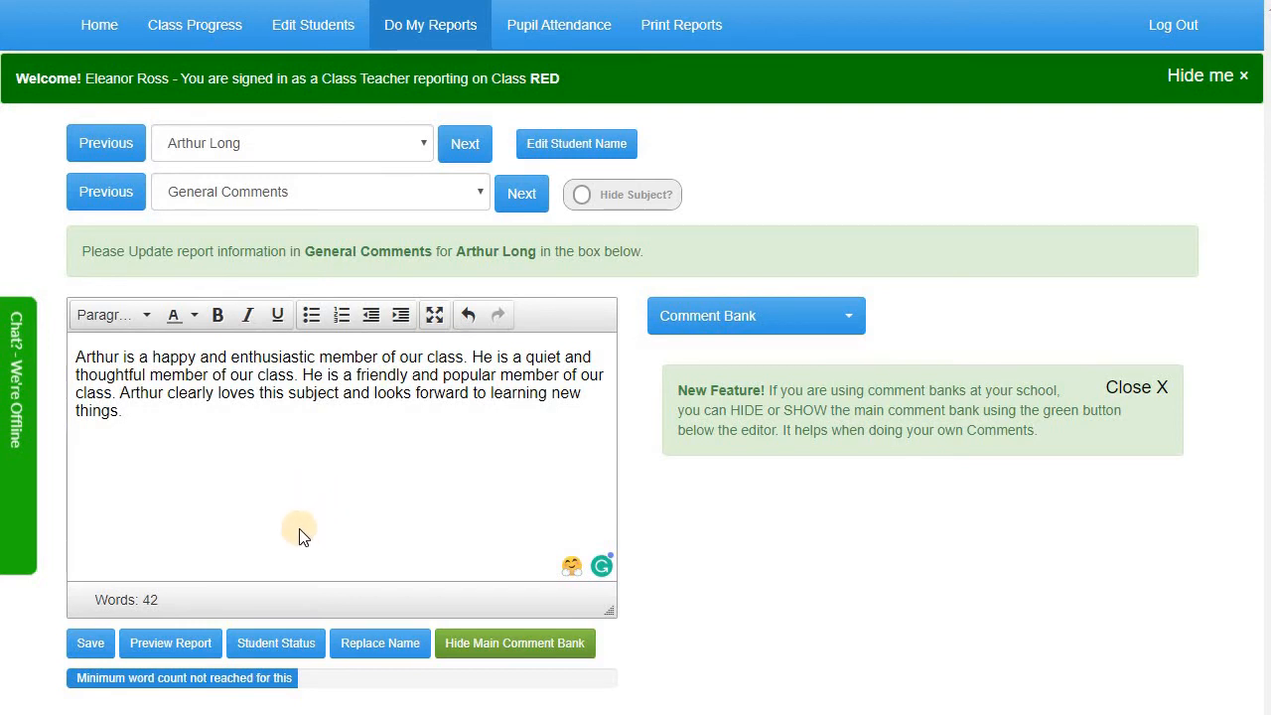
left_click(276, 643)
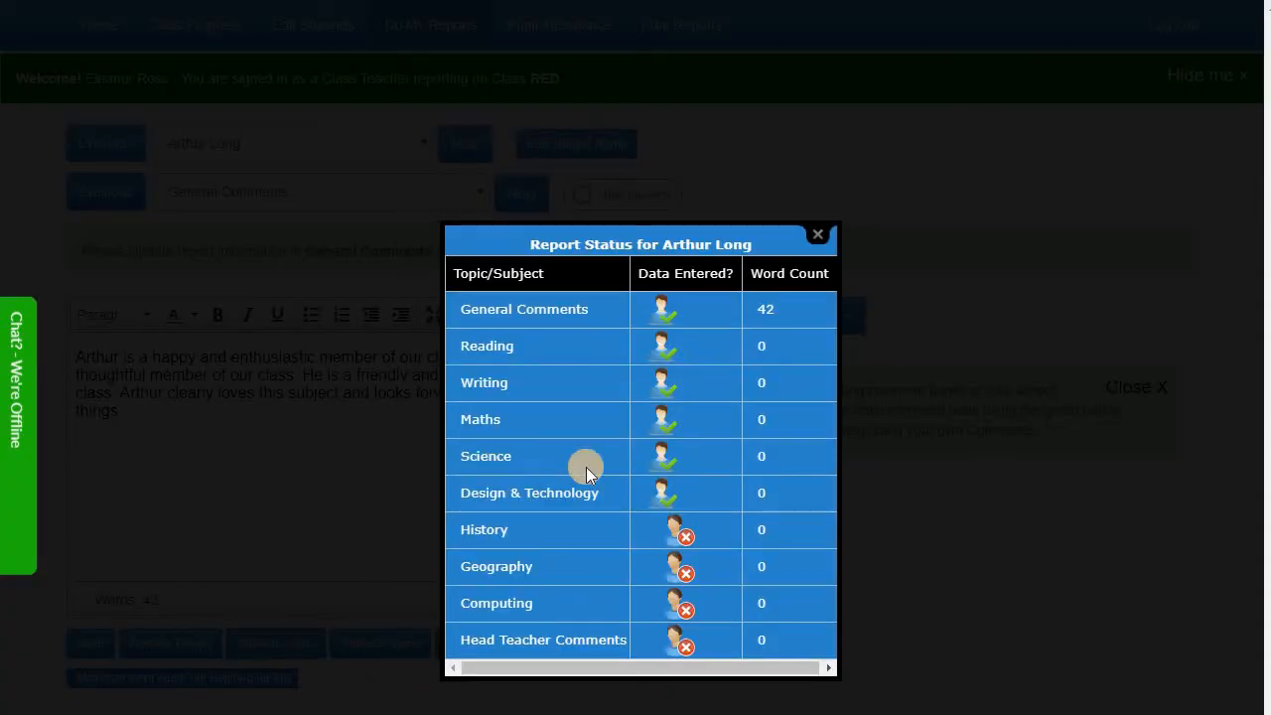
left_click(818, 235)
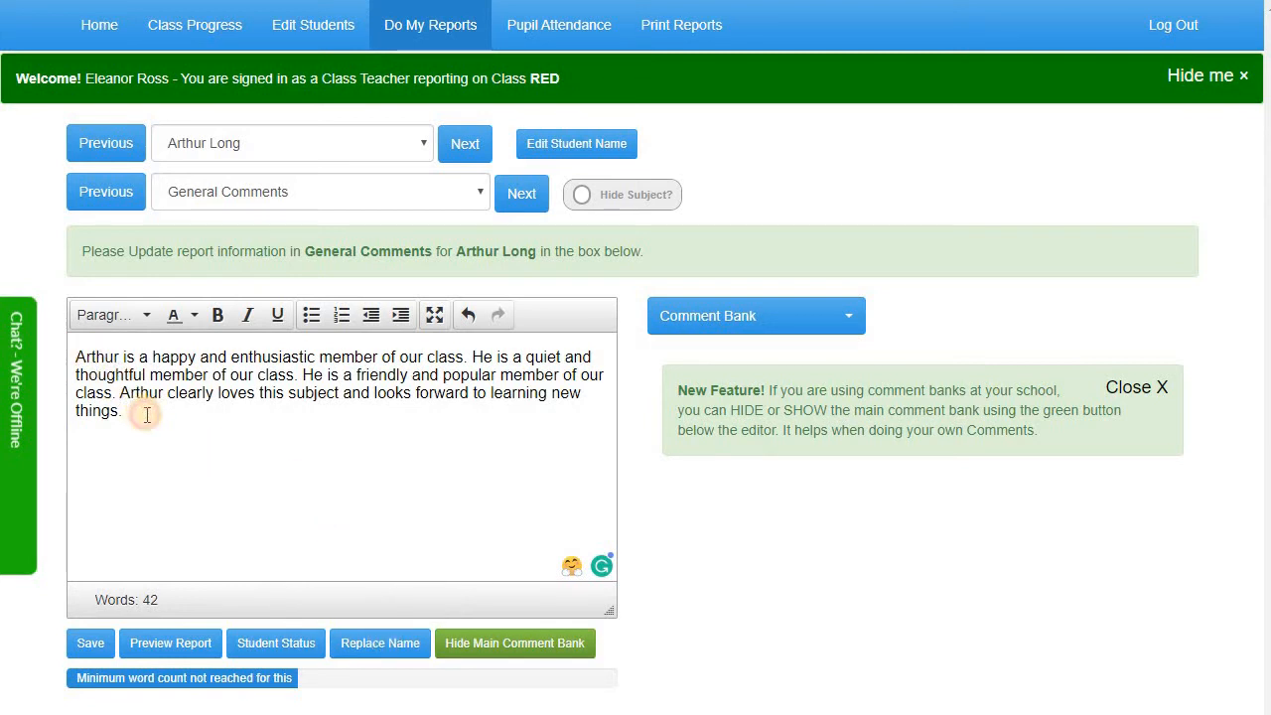
Copy the previous pupil's comment and paste it over the next pupil's existing comment
left_click_drag(145, 413, 68, 350)
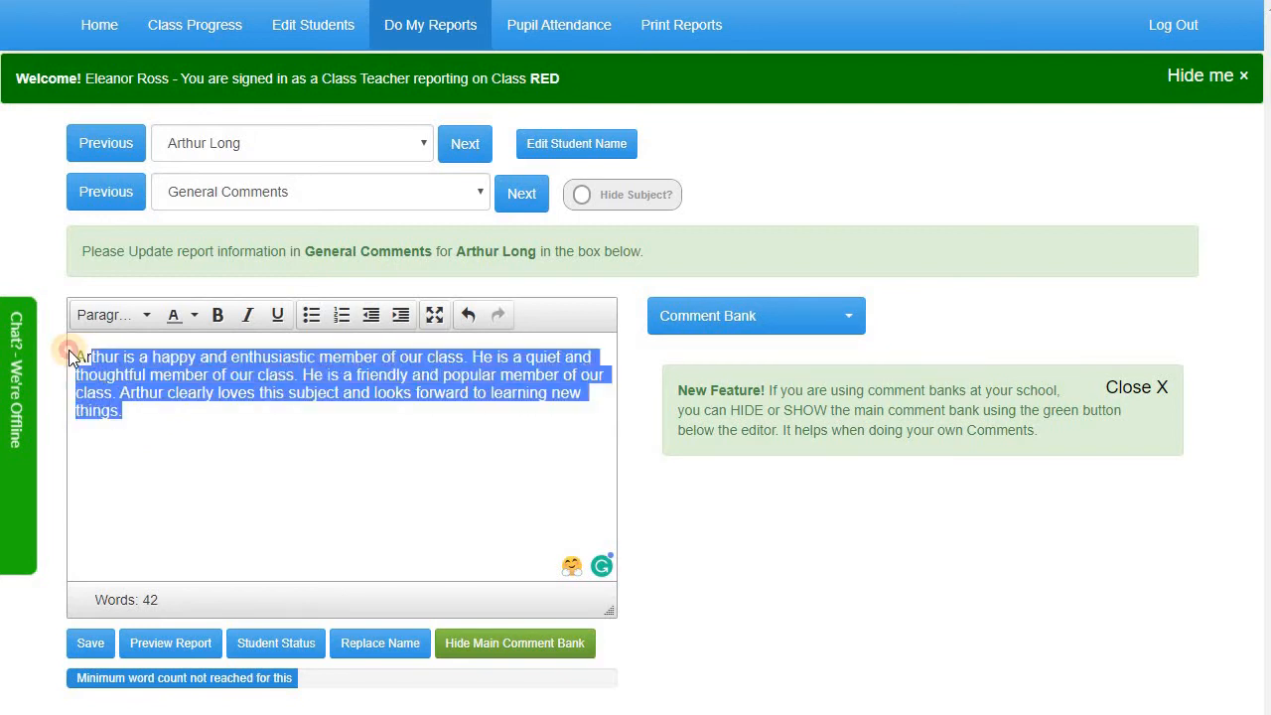
right_click(125, 371)
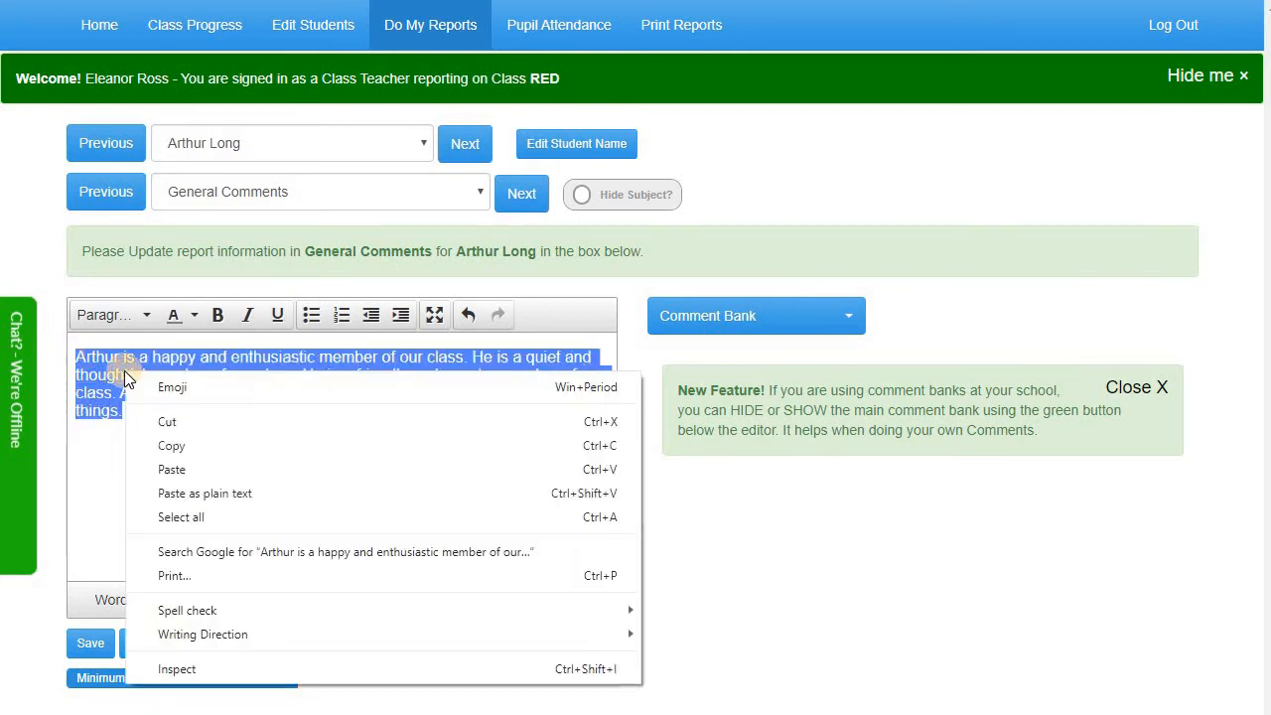
left_click(163, 445)
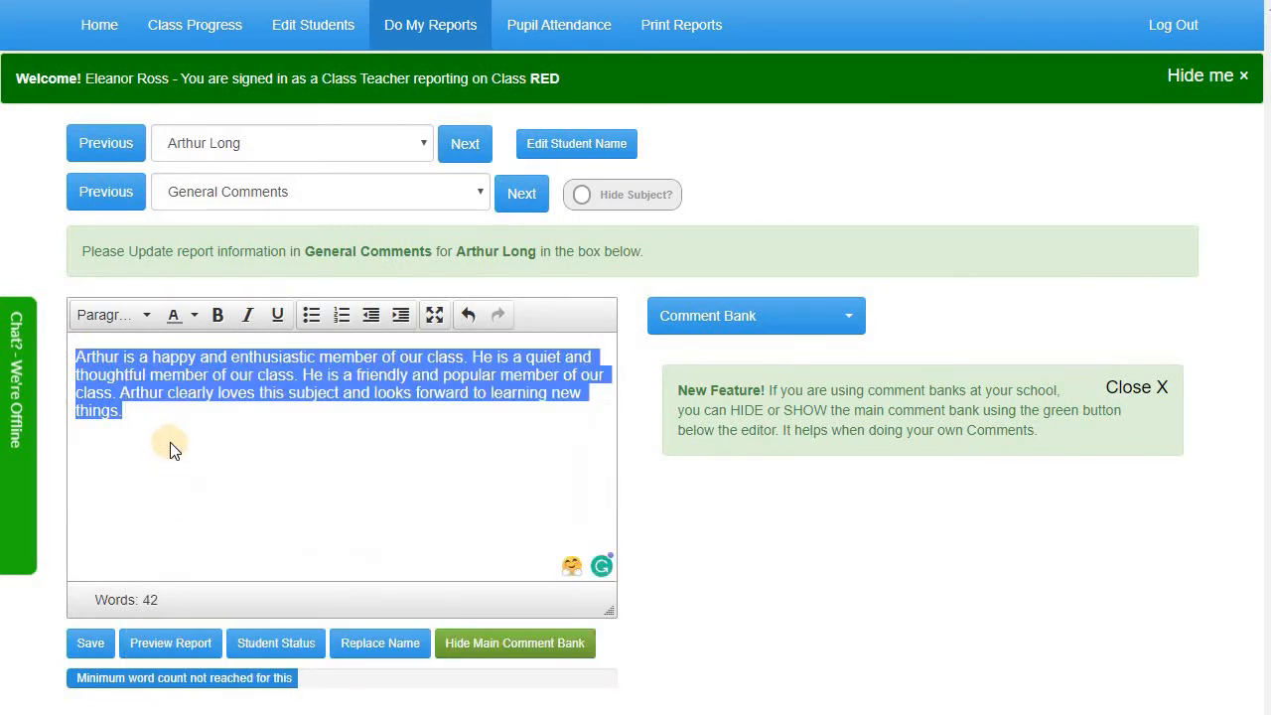
left_click(458, 149)
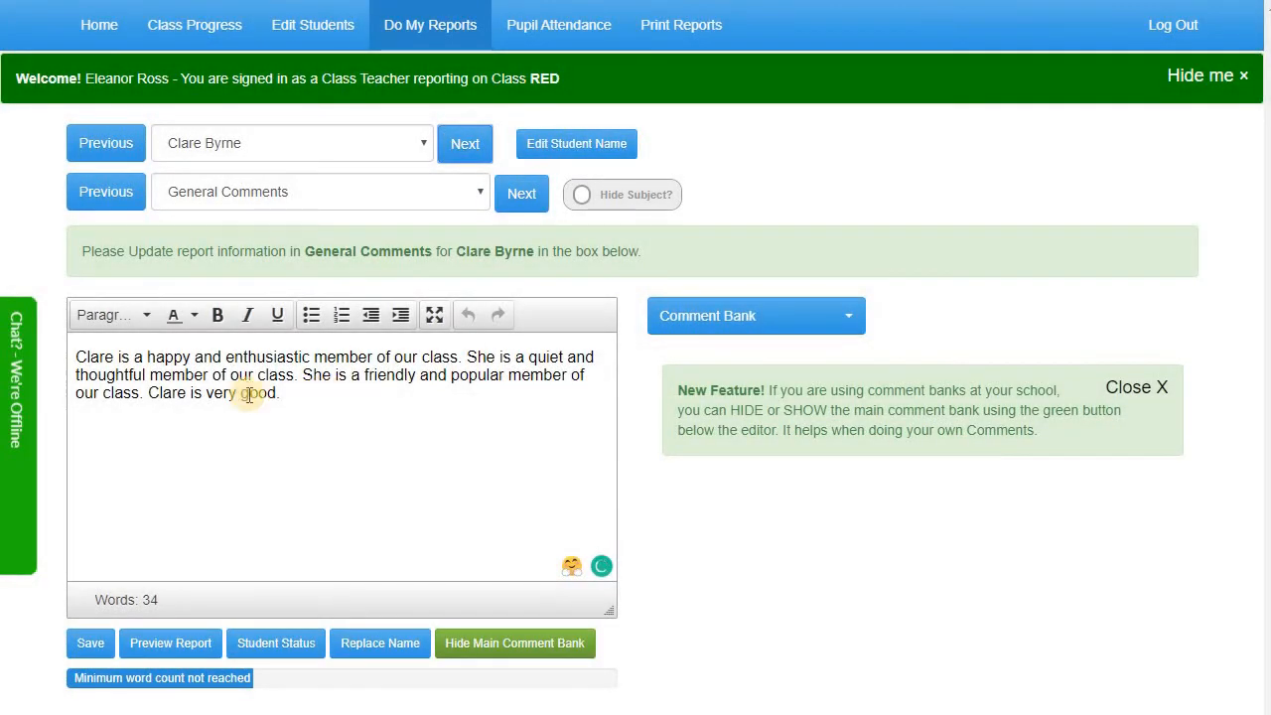
left_click_drag(79, 354, 287, 388)
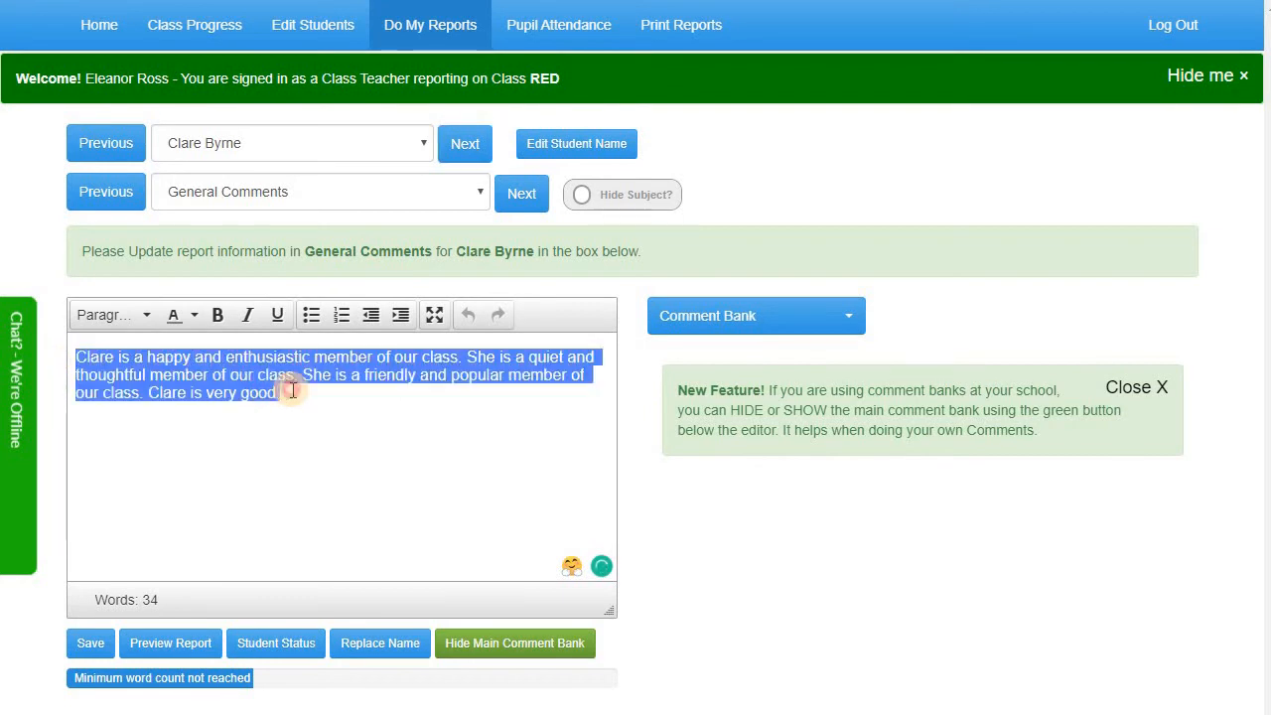
right_click(272, 392)
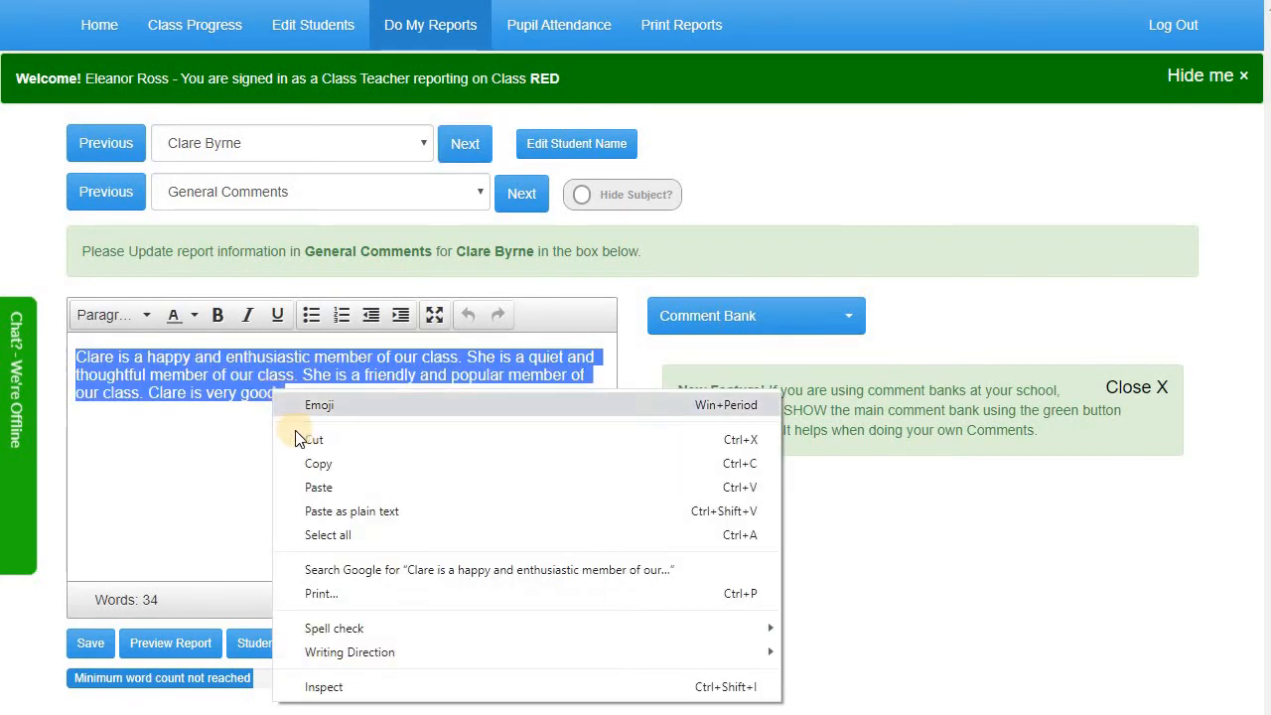
left_click(317, 487)
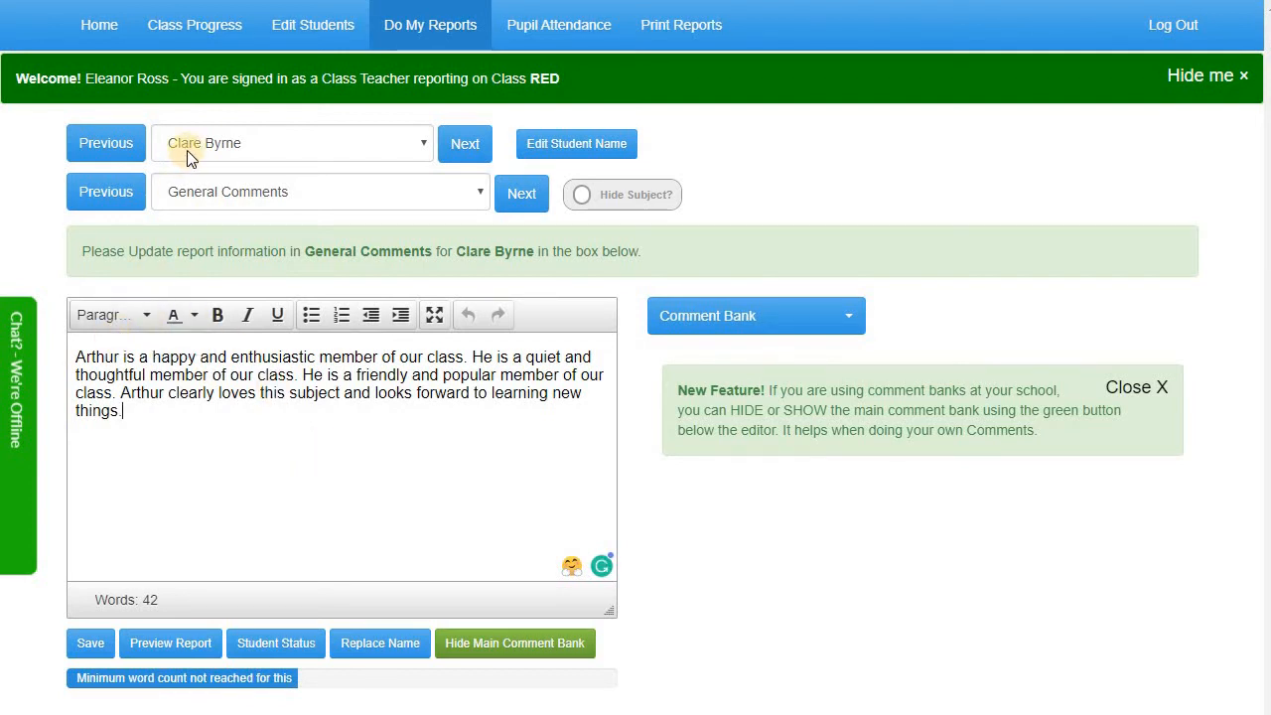
Replace the old first name with this pupil's name, switching to She/her pronouns
left_click(350, 642)
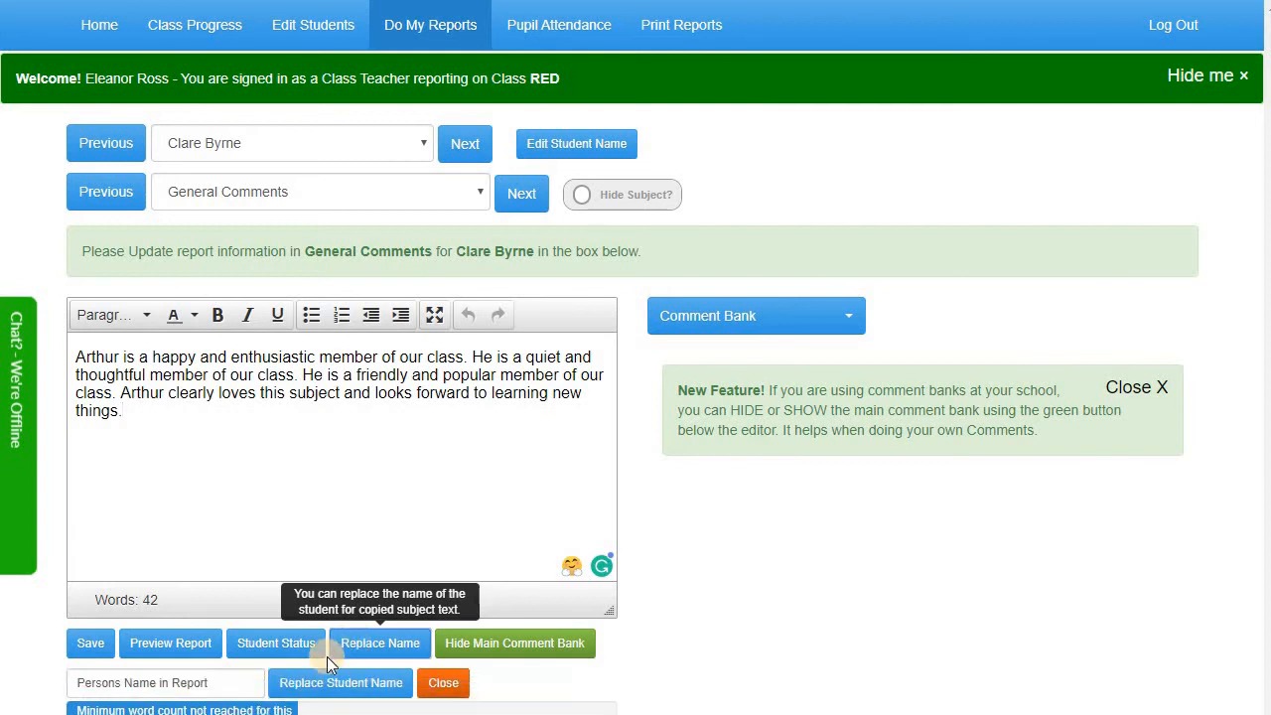
left_click(190, 681)
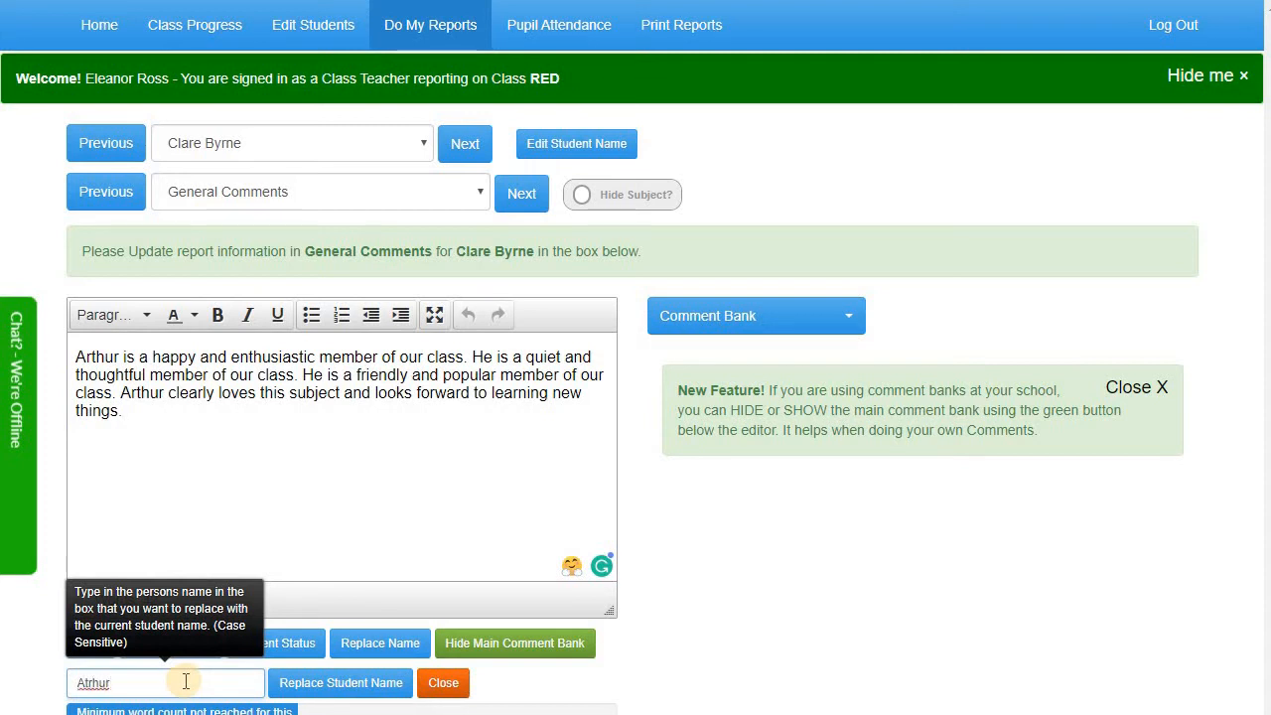
left_click(303, 685)
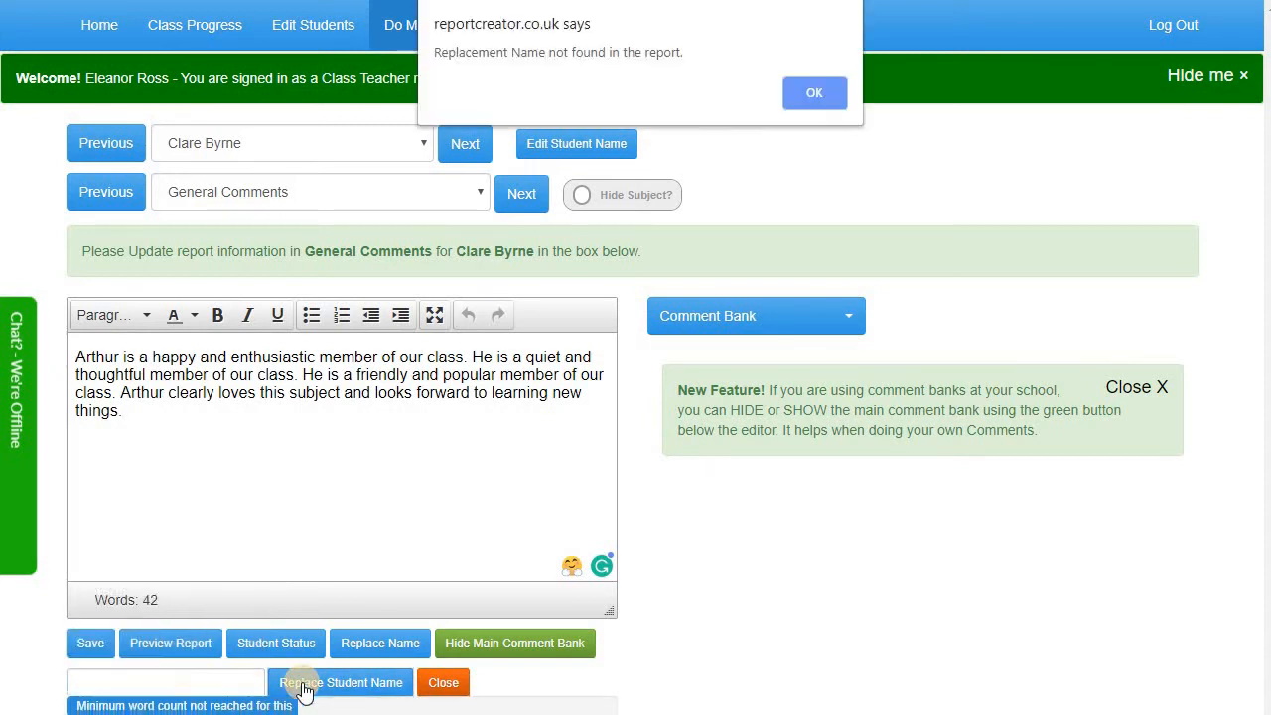
left_click(816, 95)
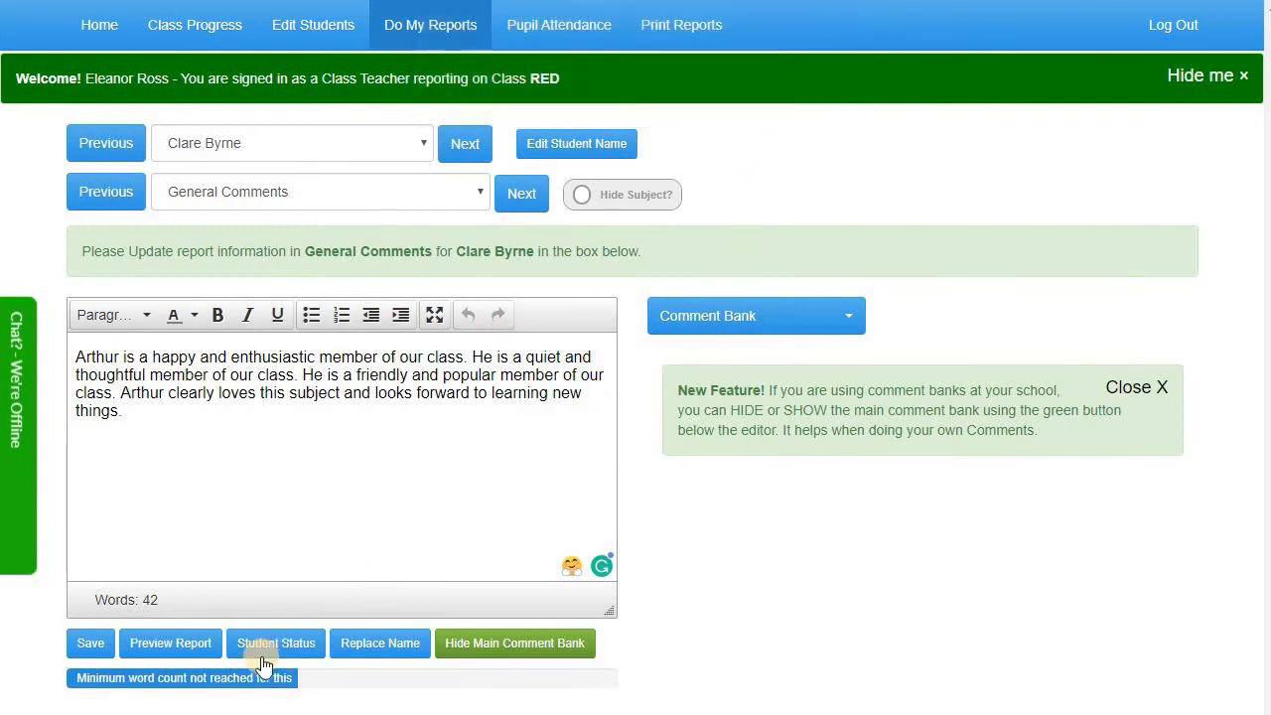
left_click(355, 647)
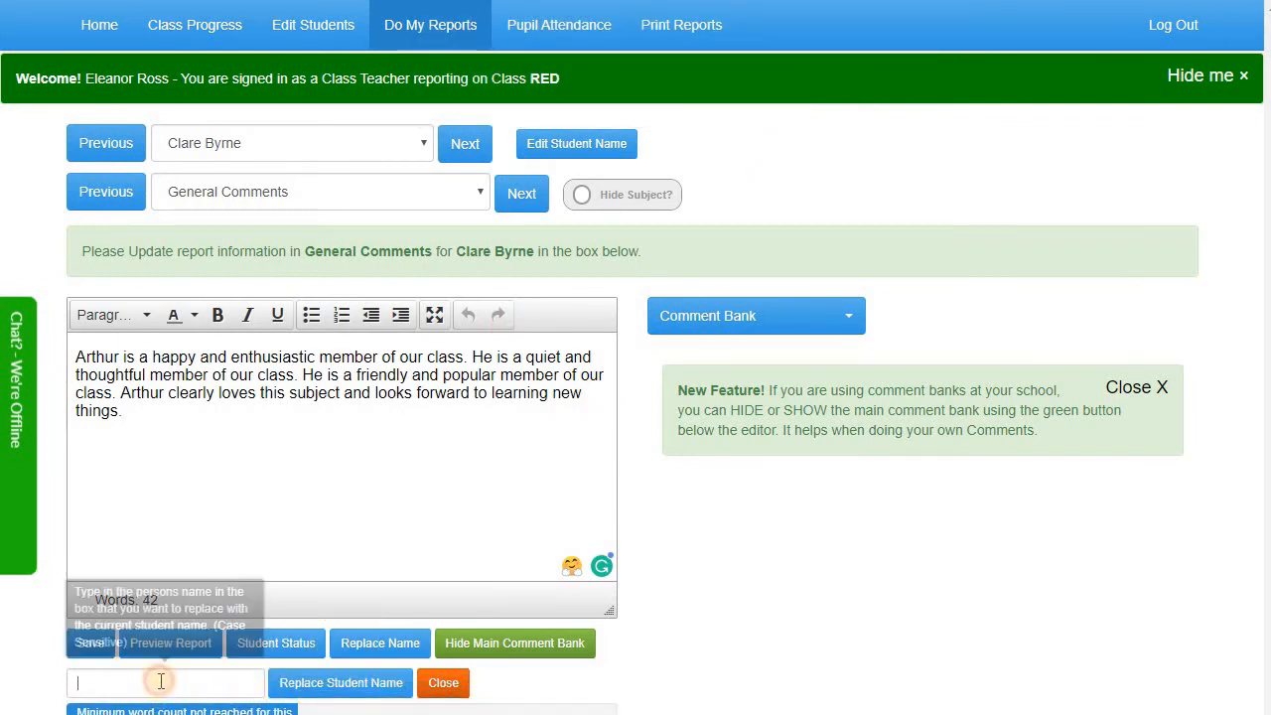
left_click(161, 681)
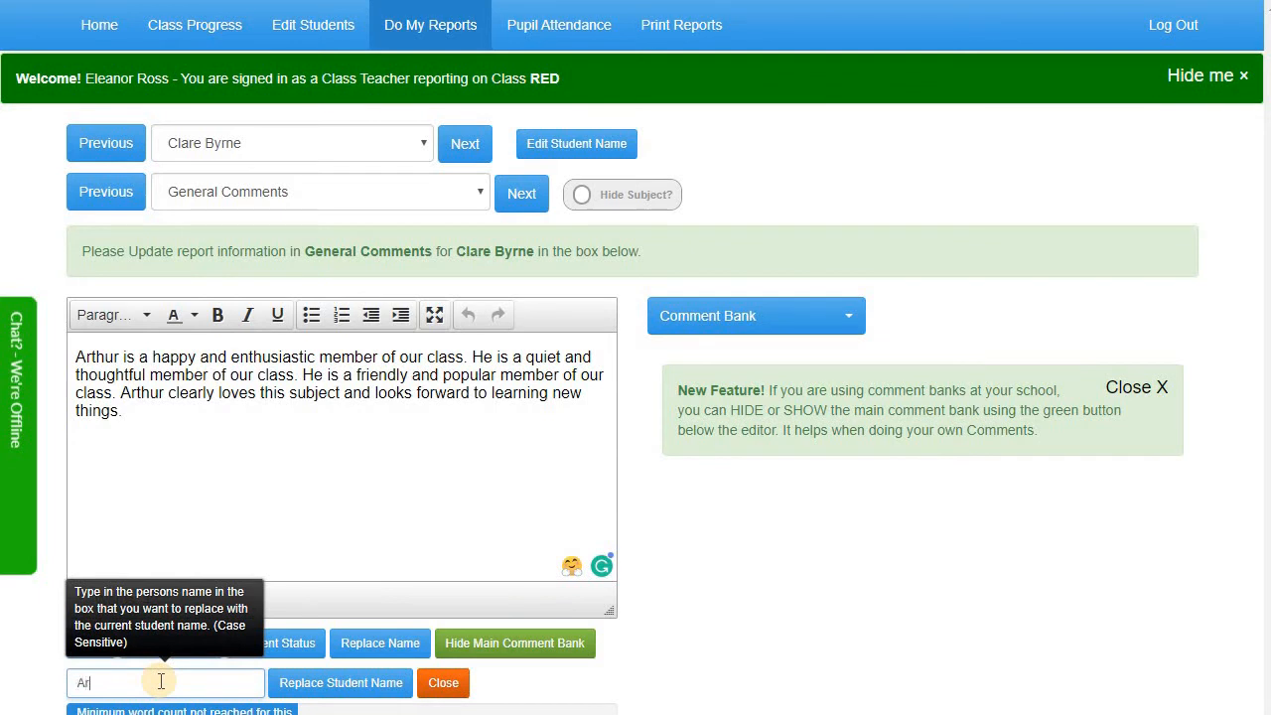
left_click(336, 684)
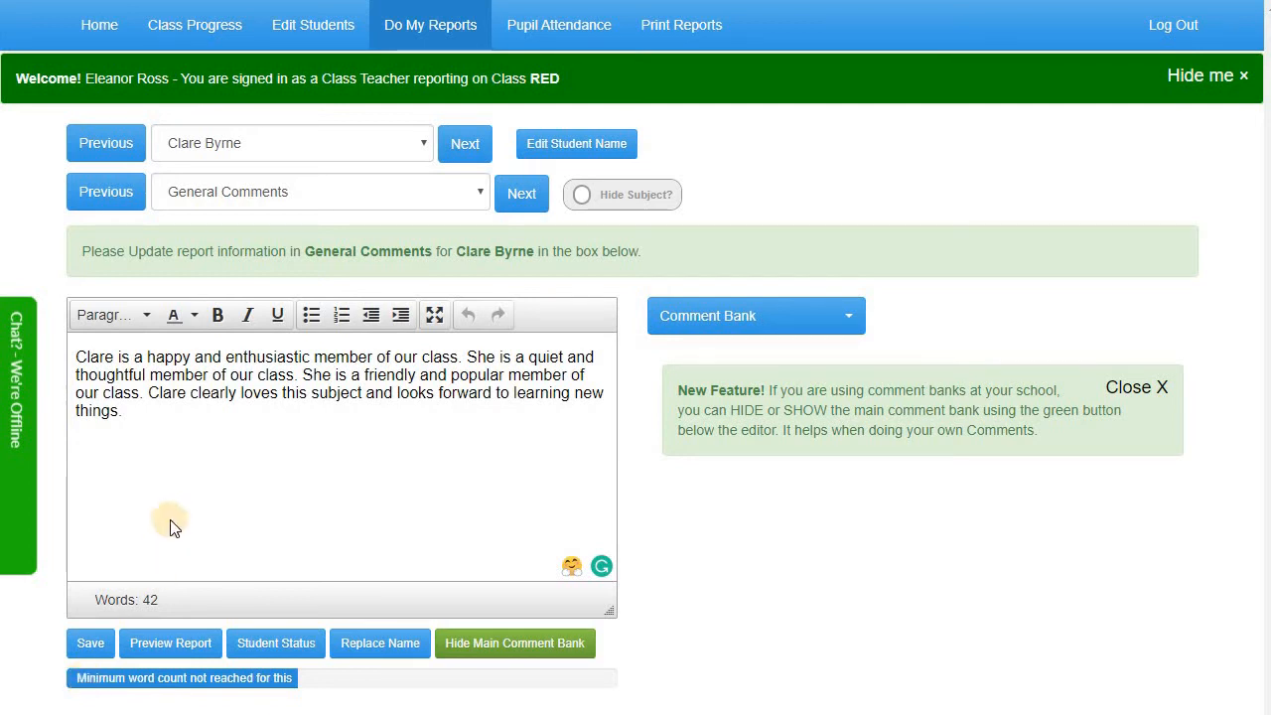
left_click(159, 418)
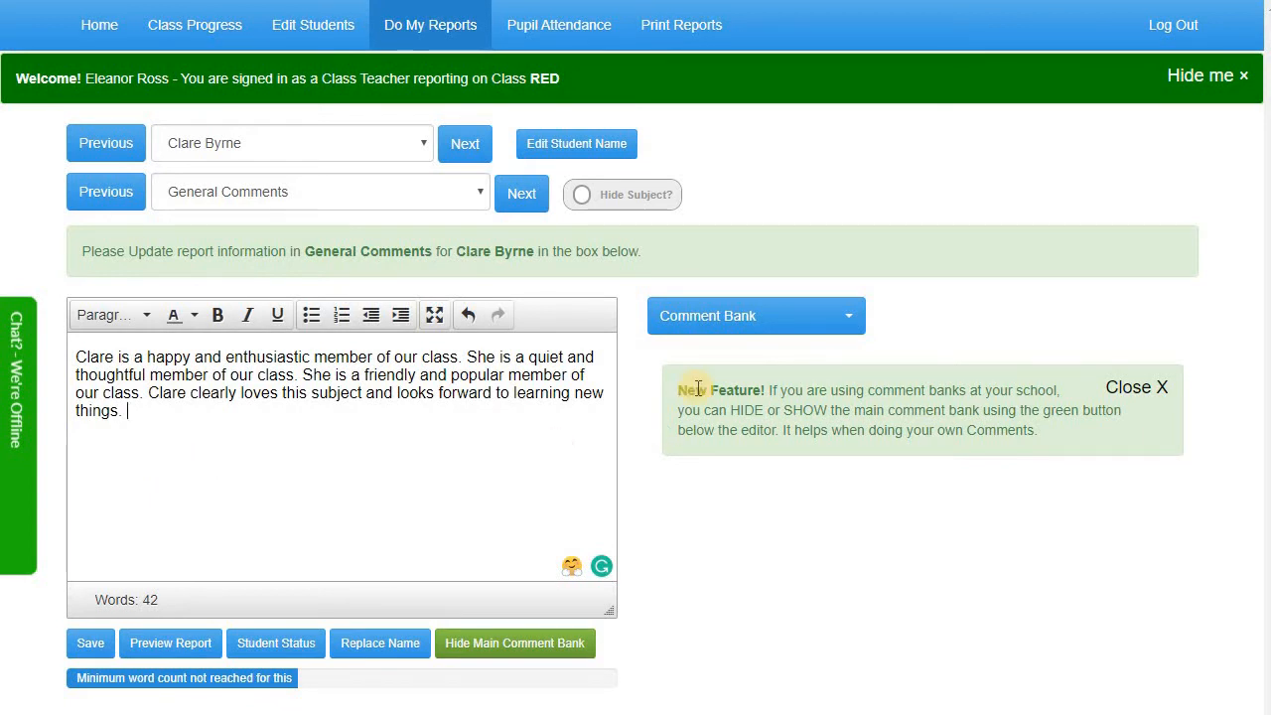
Show the General Comments bank of ready-made sentences beside the comment editor
left_click(715, 331)
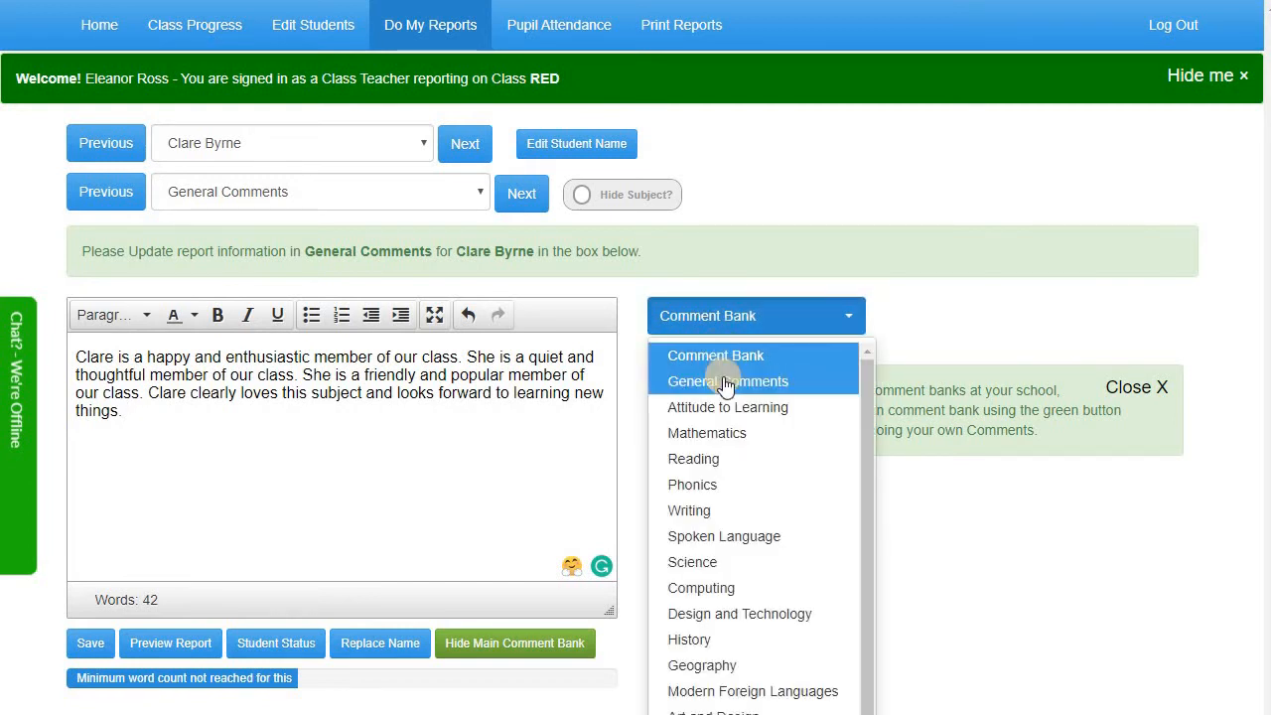
left_click(723, 381)
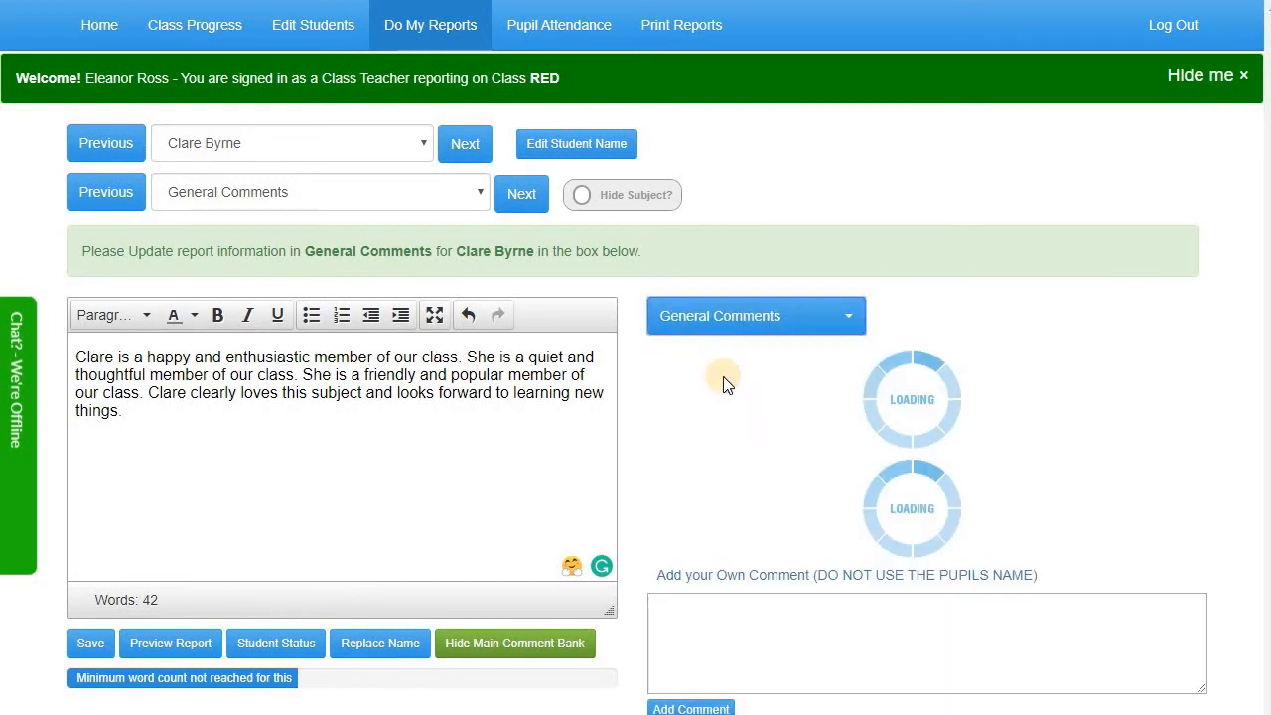
left_click(734, 323)
left_click(734, 328)
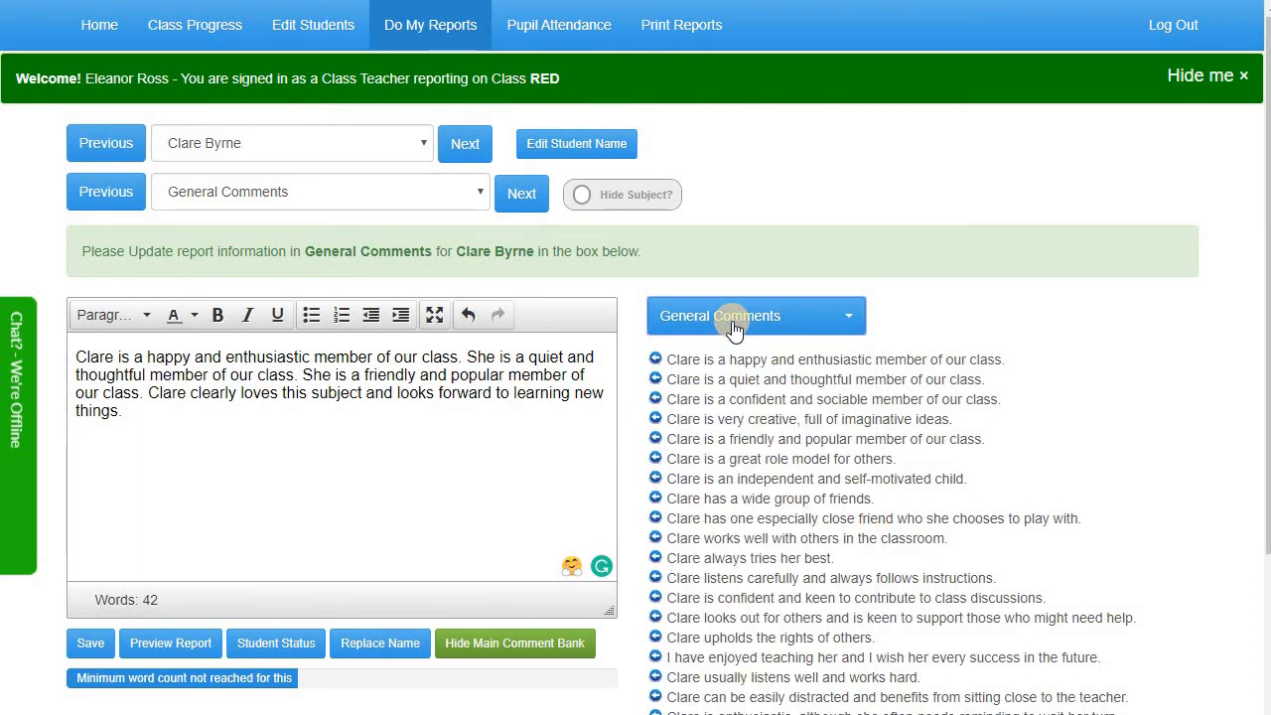
Append the bank sentence about finding friendships challenging, bringing the comment to 53 words
left_click(523, 648)
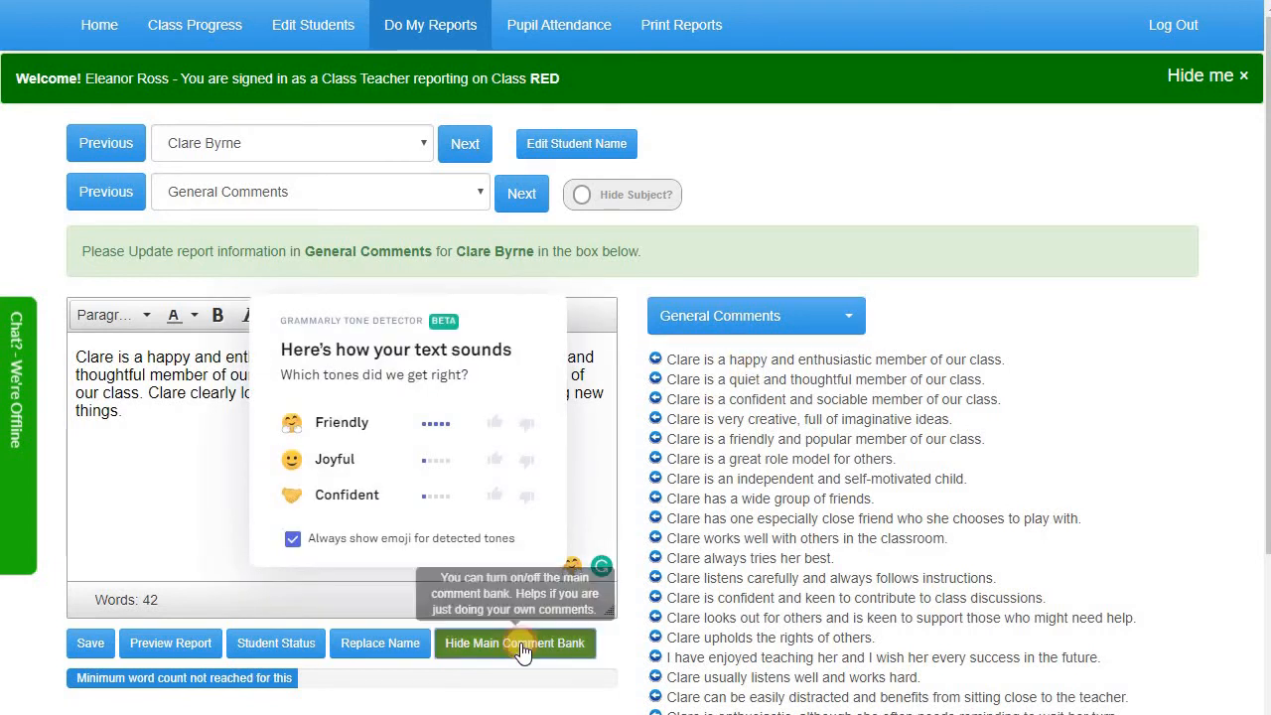
left_click(294, 539)
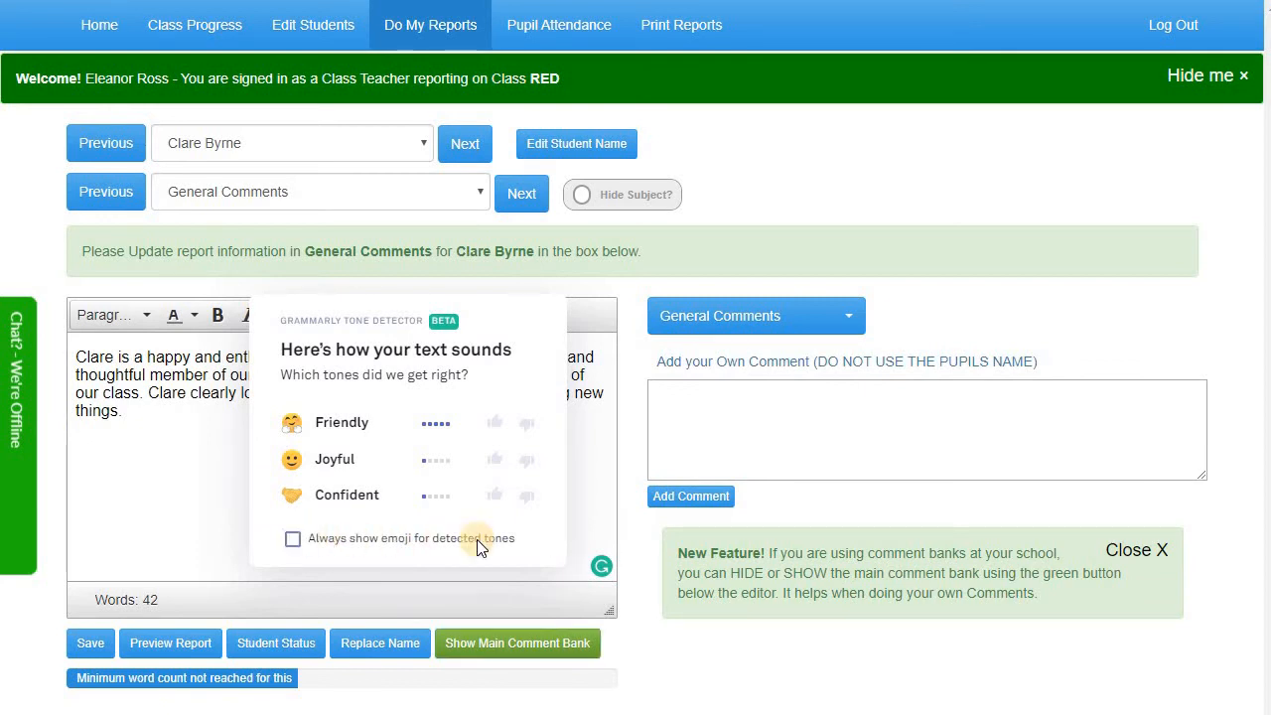
left_click(705, 406)
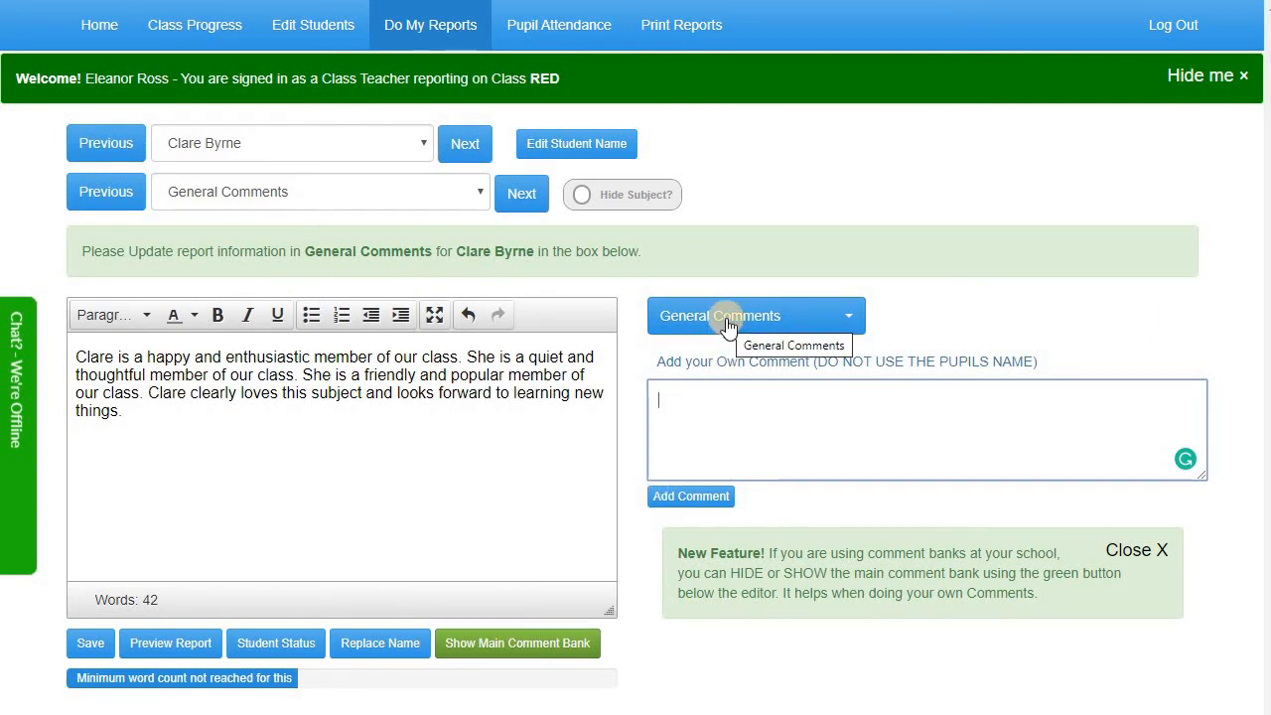
left_click(519, 644)
scroll(732, 472, "down", 2)
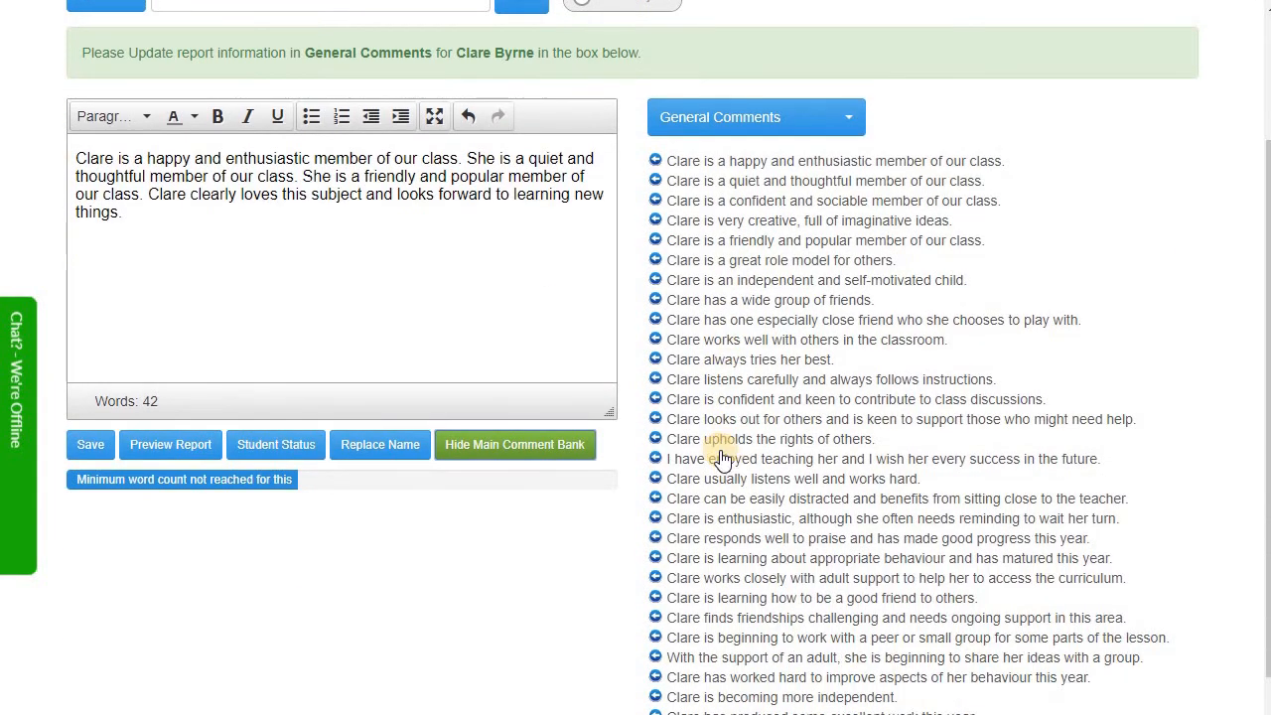
left_click(436, 232)
left_click(695, 616)
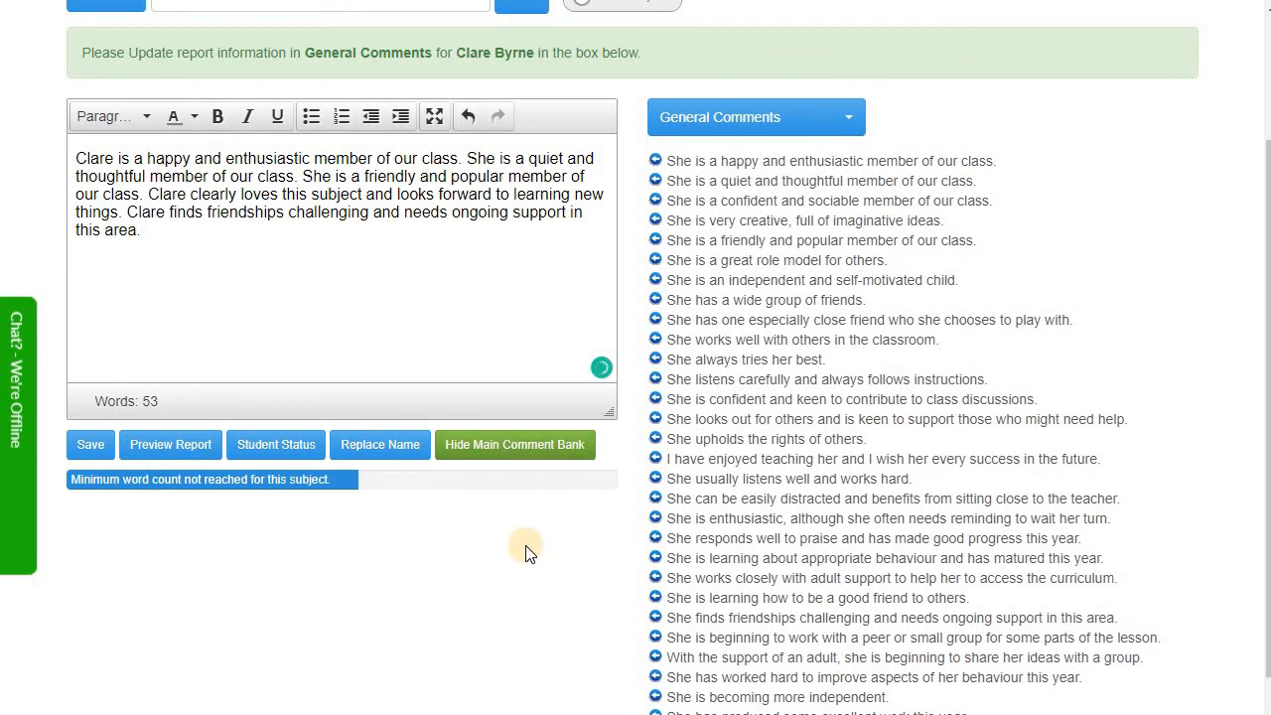
scroll(554, 559, "up", 1)
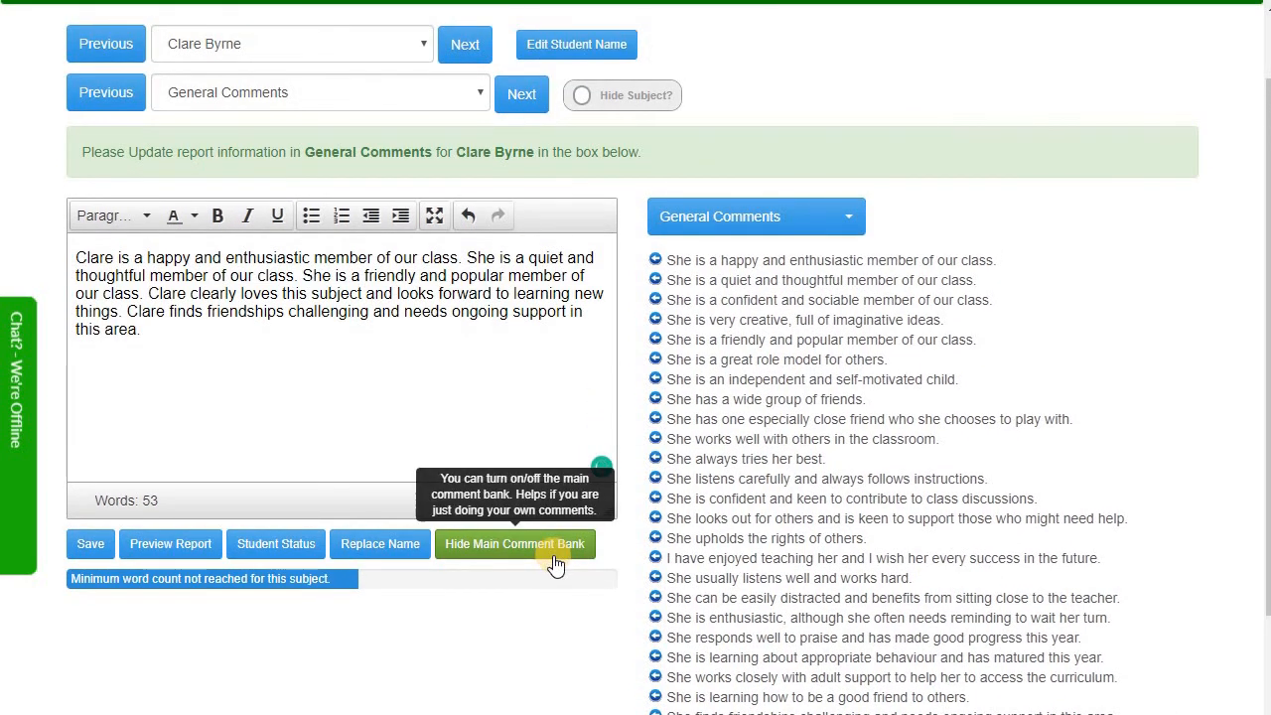
scroll(554, 563, "up", 1)
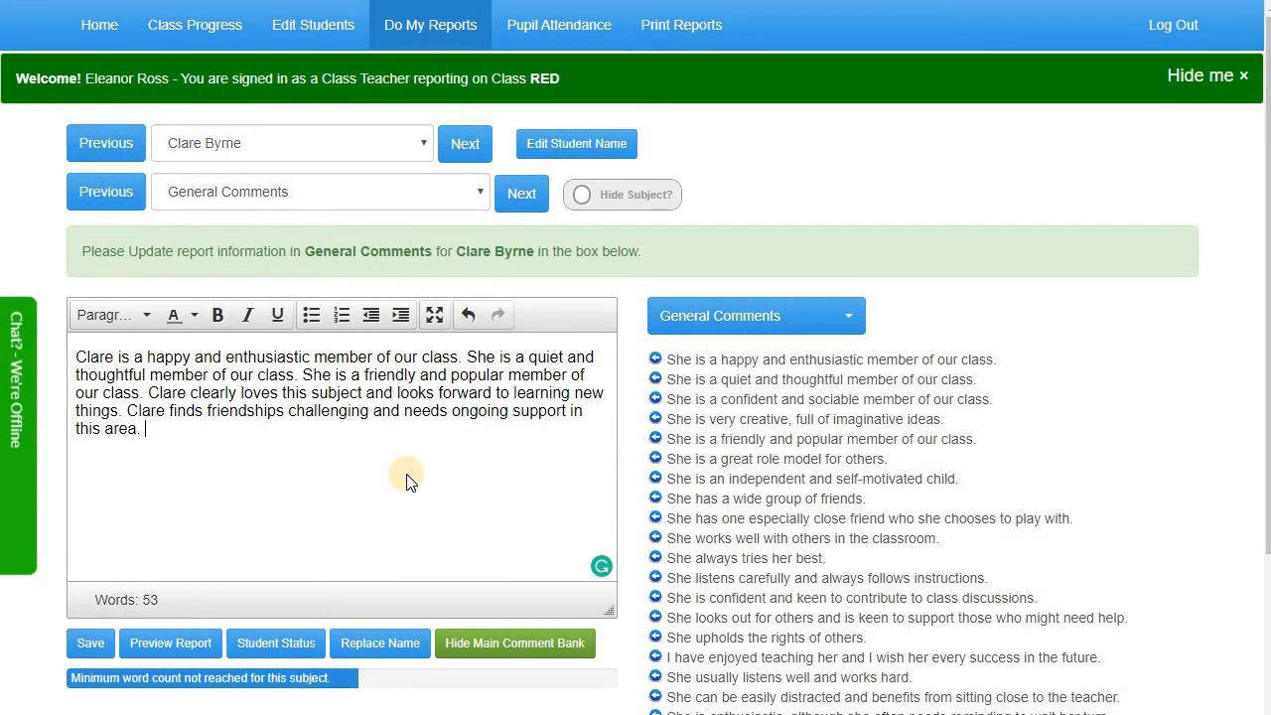
Add the own comment 'He is a good student.' and append it, reaching 58 words
left_click(545, 645)
left_click(700, 409)
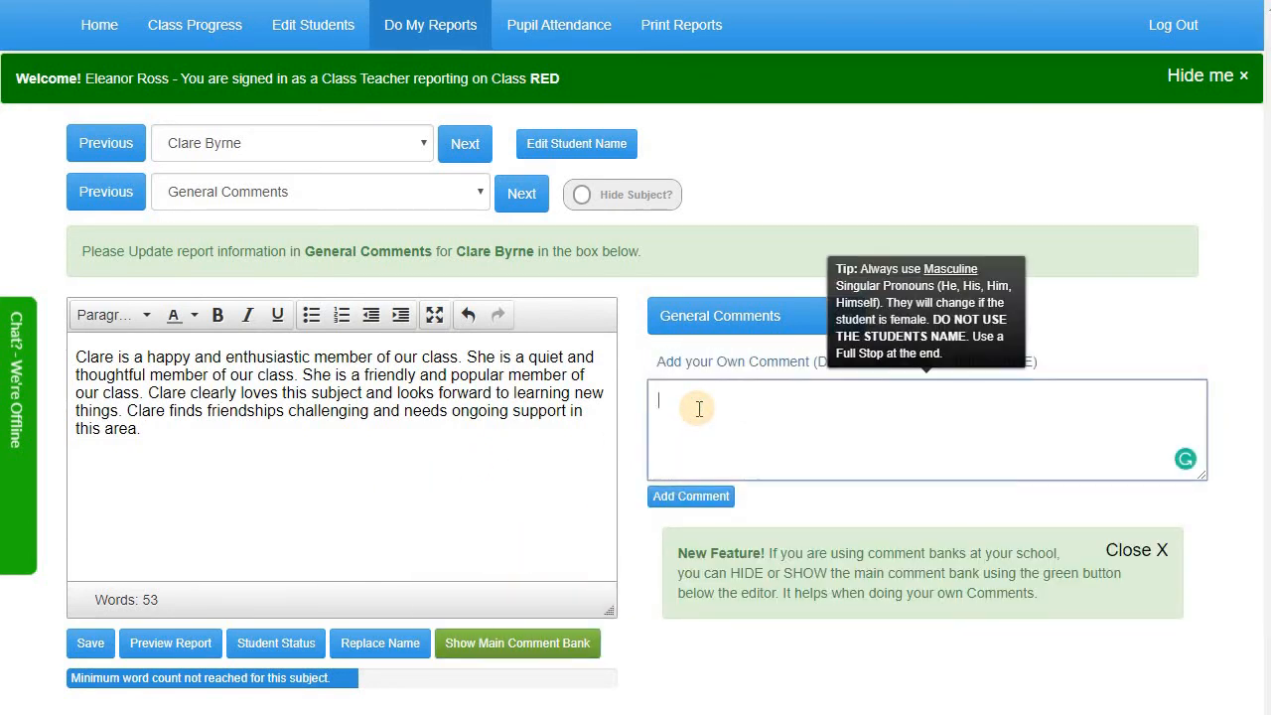
type("He is a")
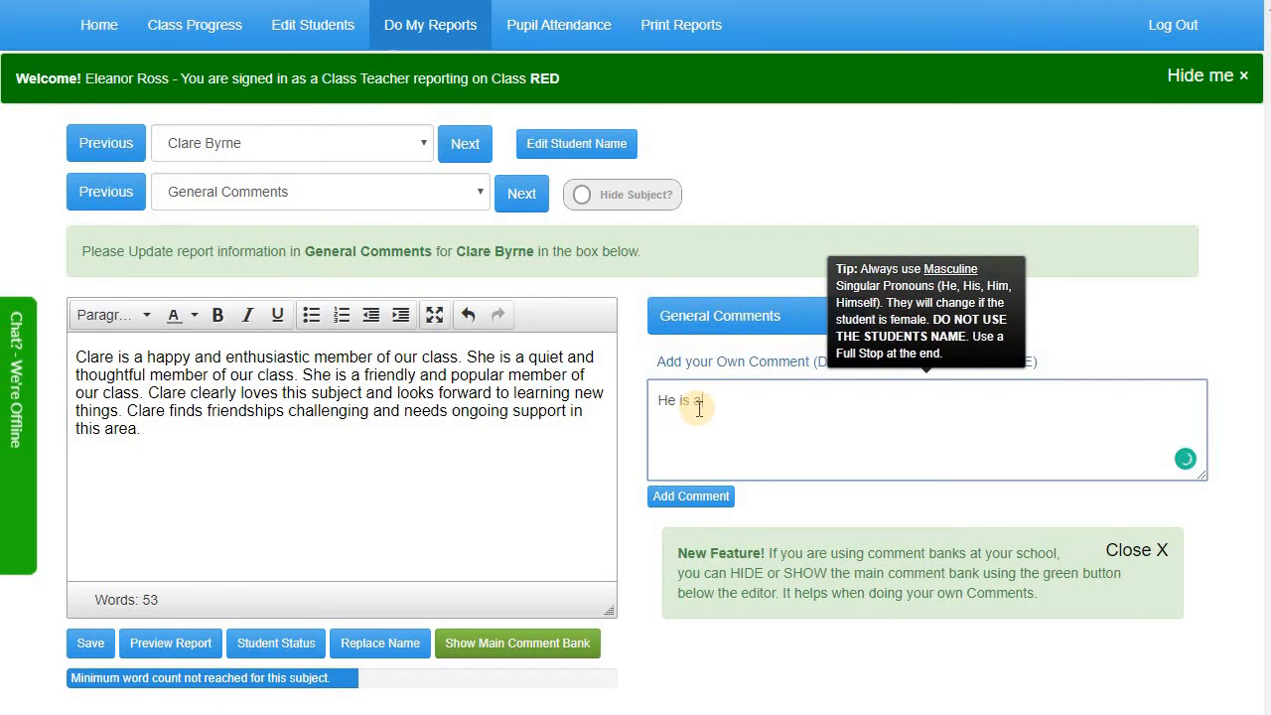
type(" good student")
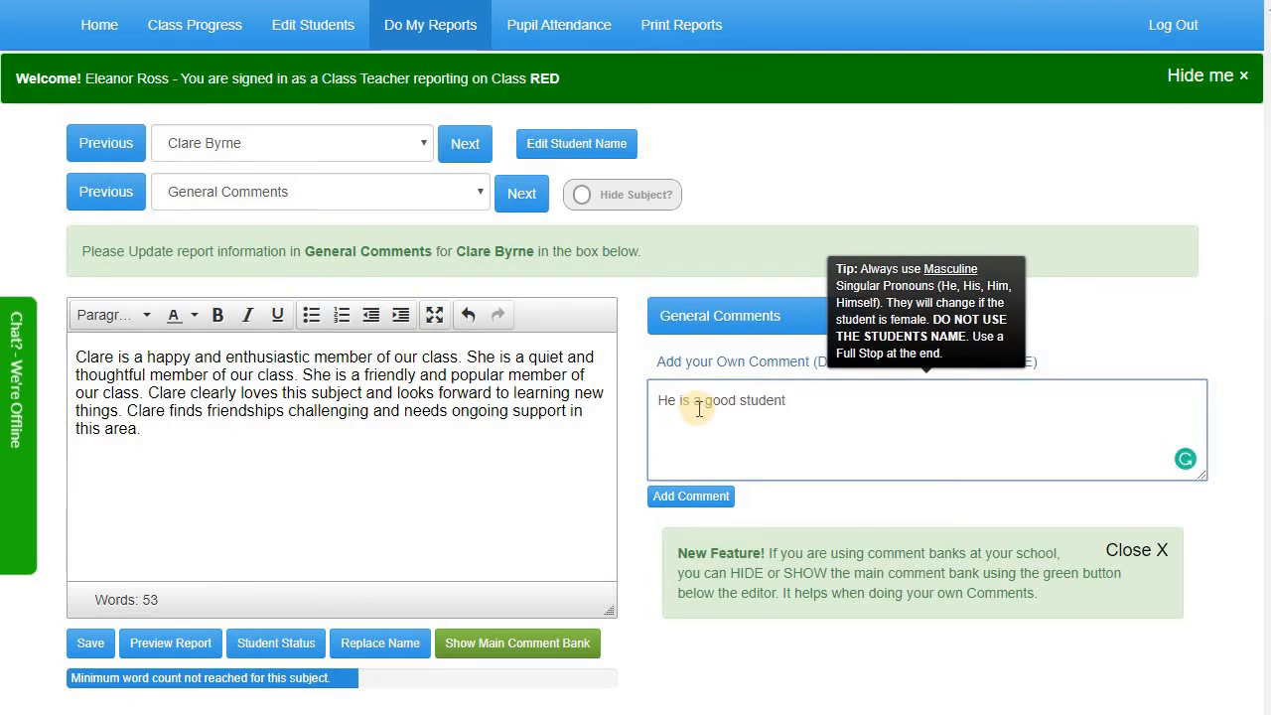
type(".")
left_click(671, 495)
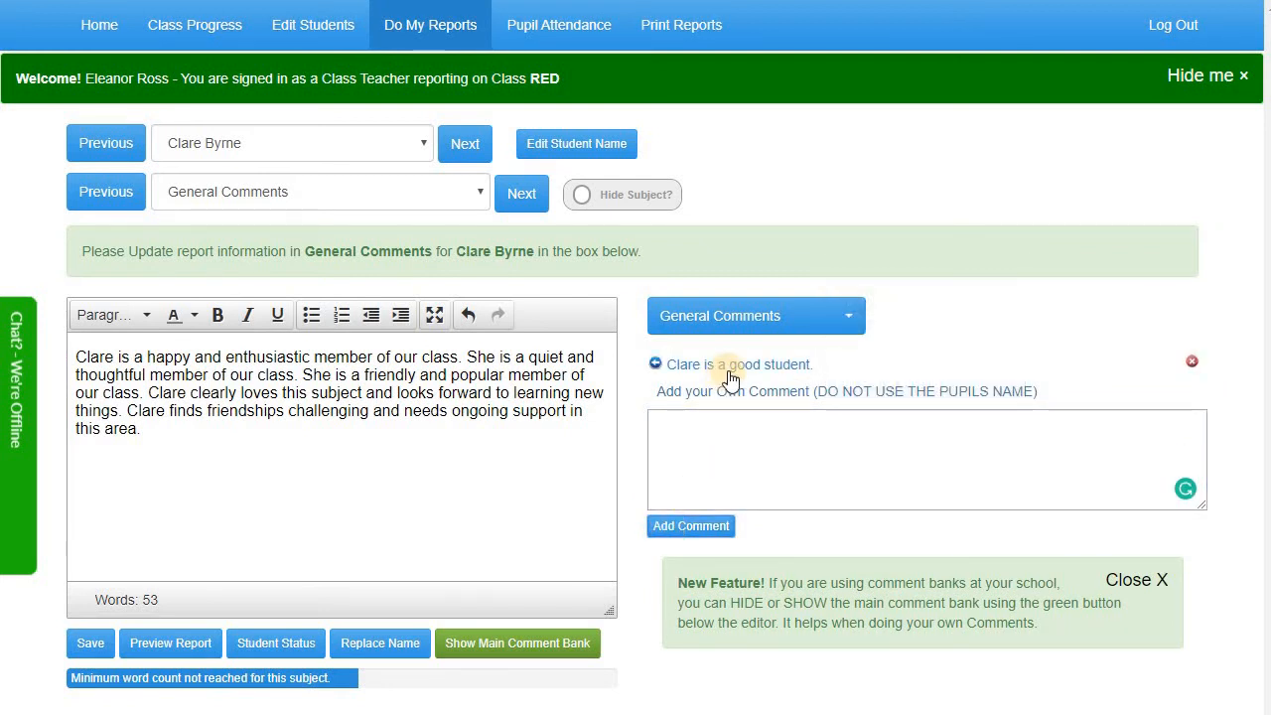
left_click(730, 375)
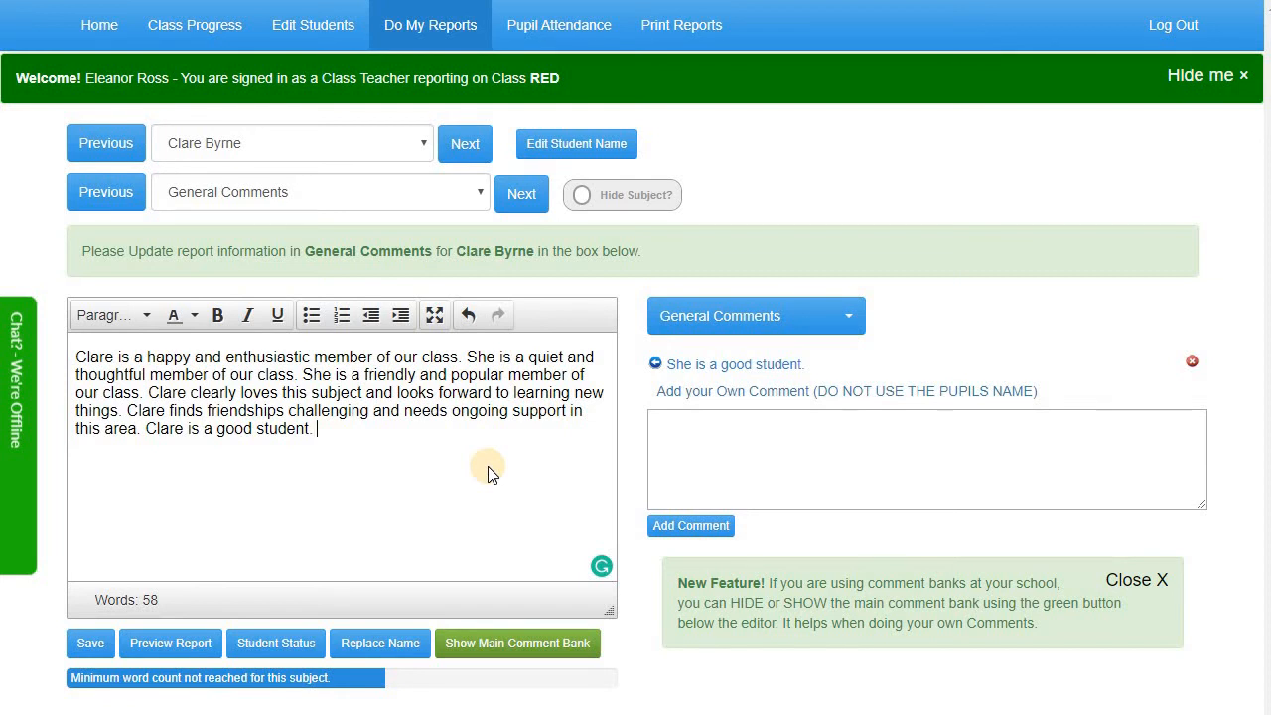
left_click(510, 644)
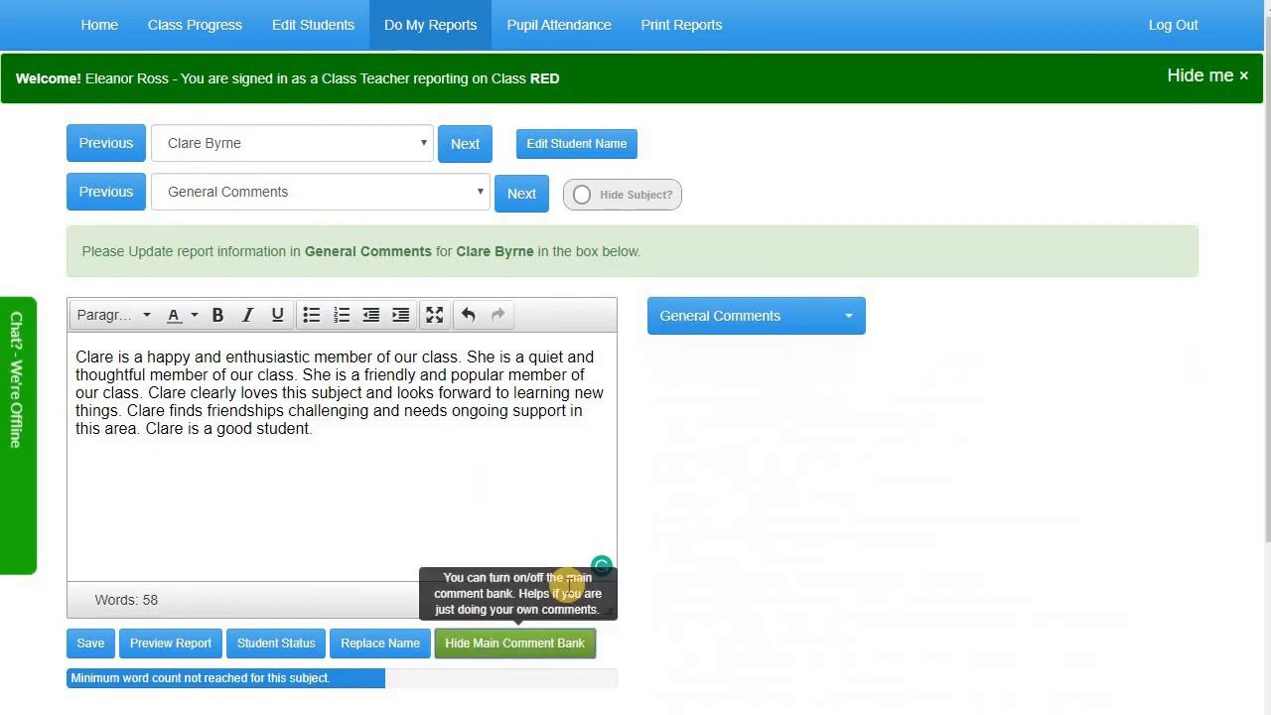
scroll(723, 519, "down", 5)
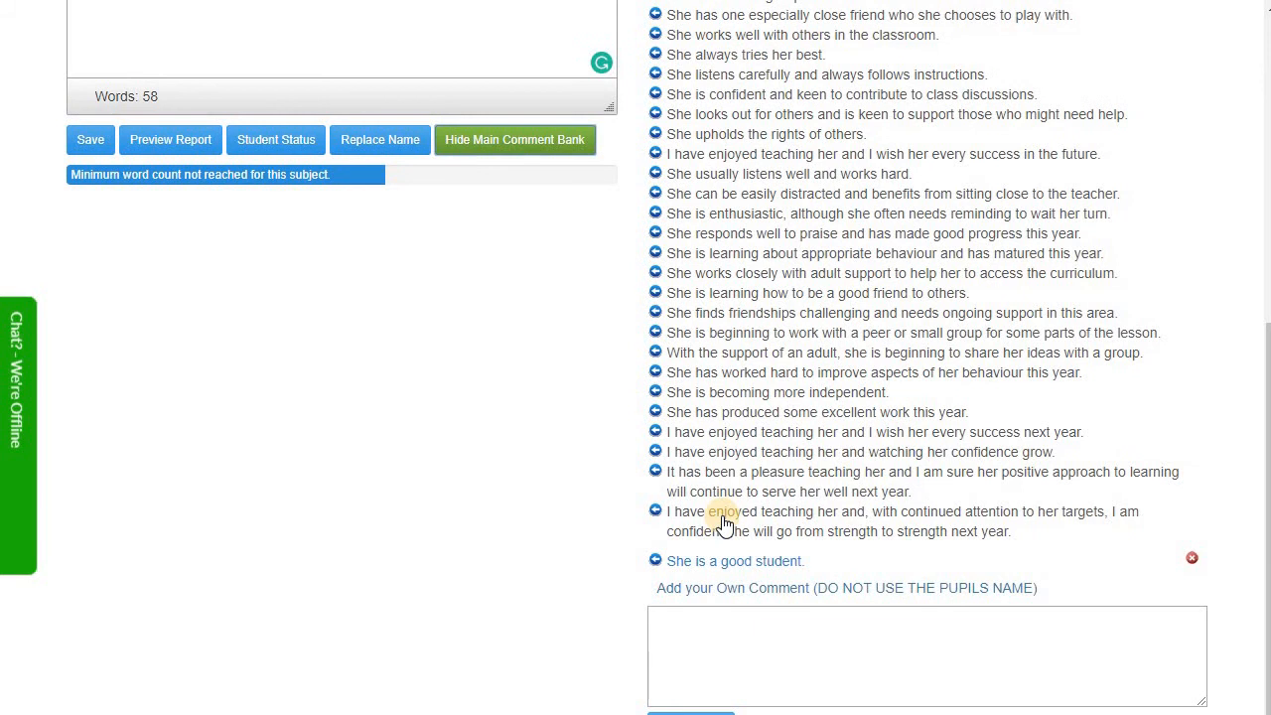
scroll(723, 519, "up", 5)
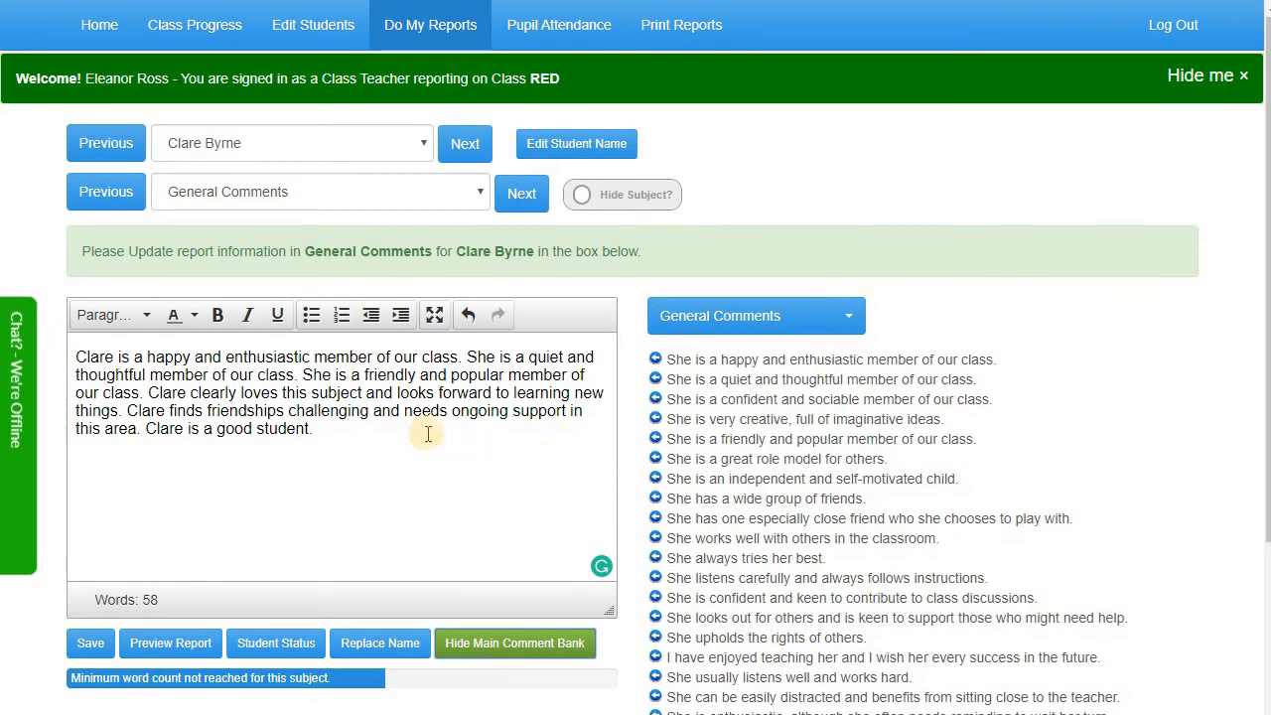
Mark Reading attainment Expected and attitude Good, then save the 58-word General Comments
left_click(513, 196)
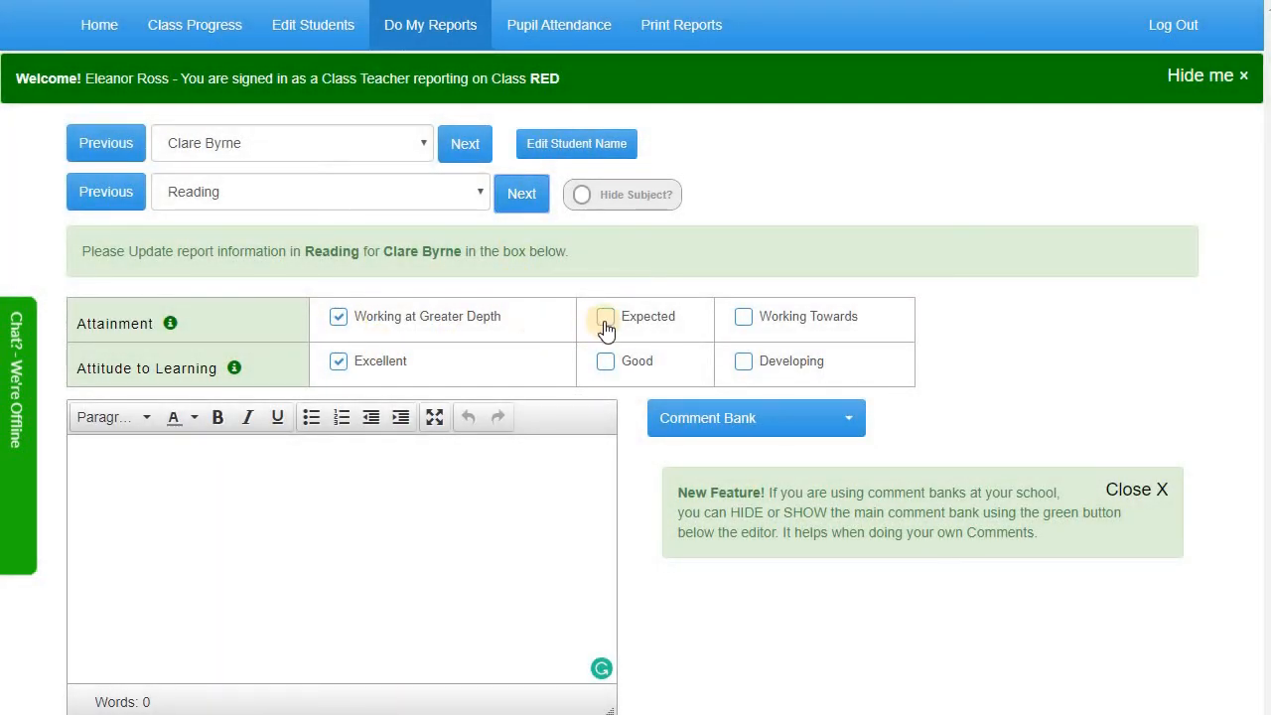
left_click(605, 363)
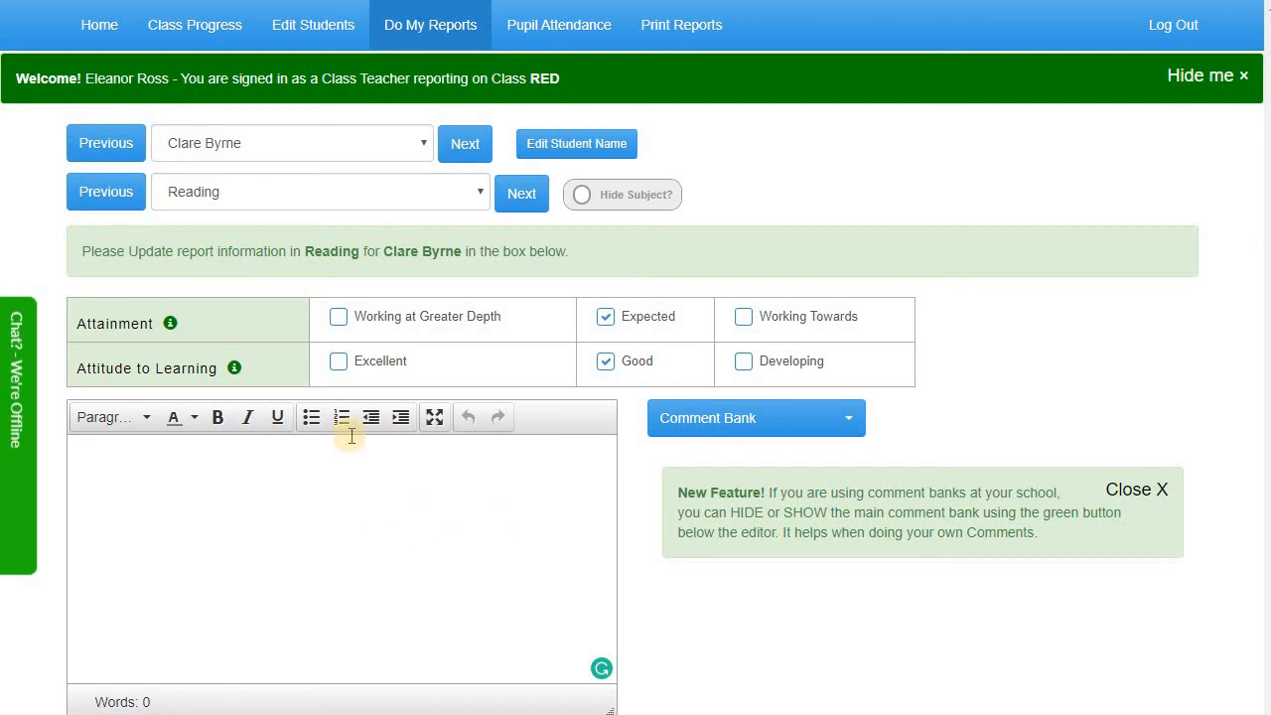
left_click(105, 192)
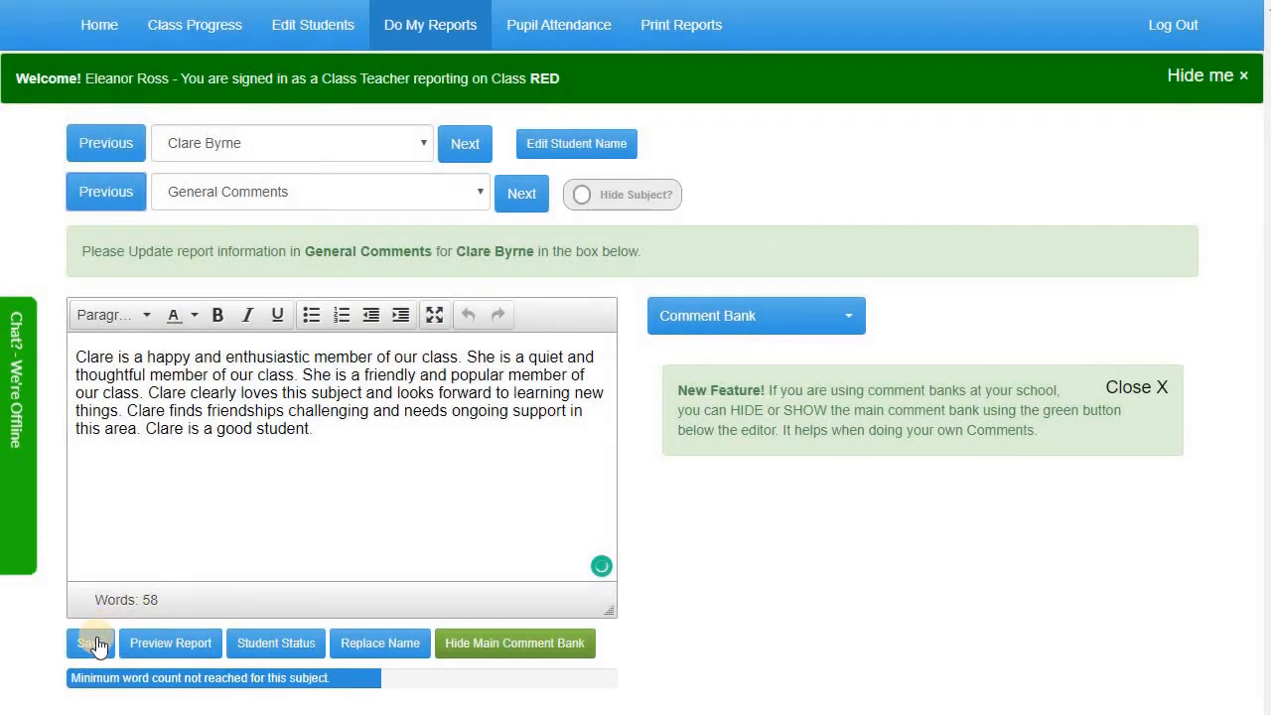
left_click(94, 641)
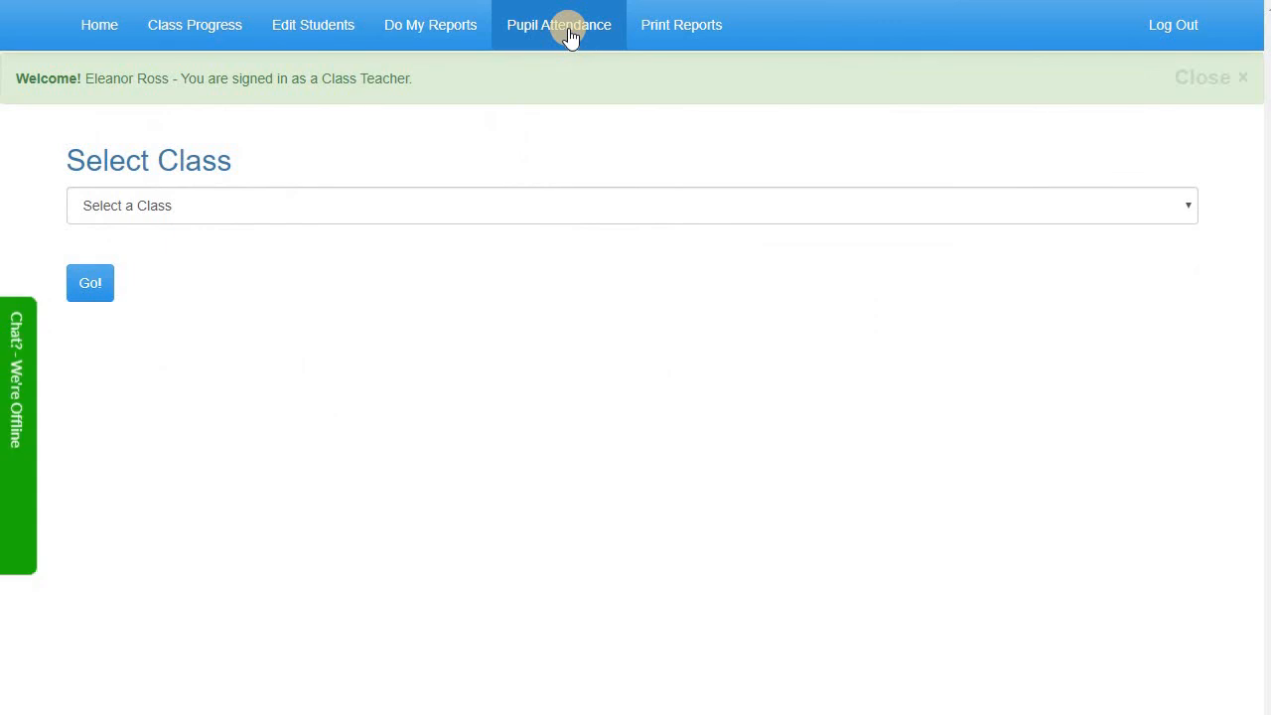
Load class RED attendance and save Satisfactory punctuality for the first pupil
left_click(459, 205)
left_click(431, 255)
left_click(99, 286)
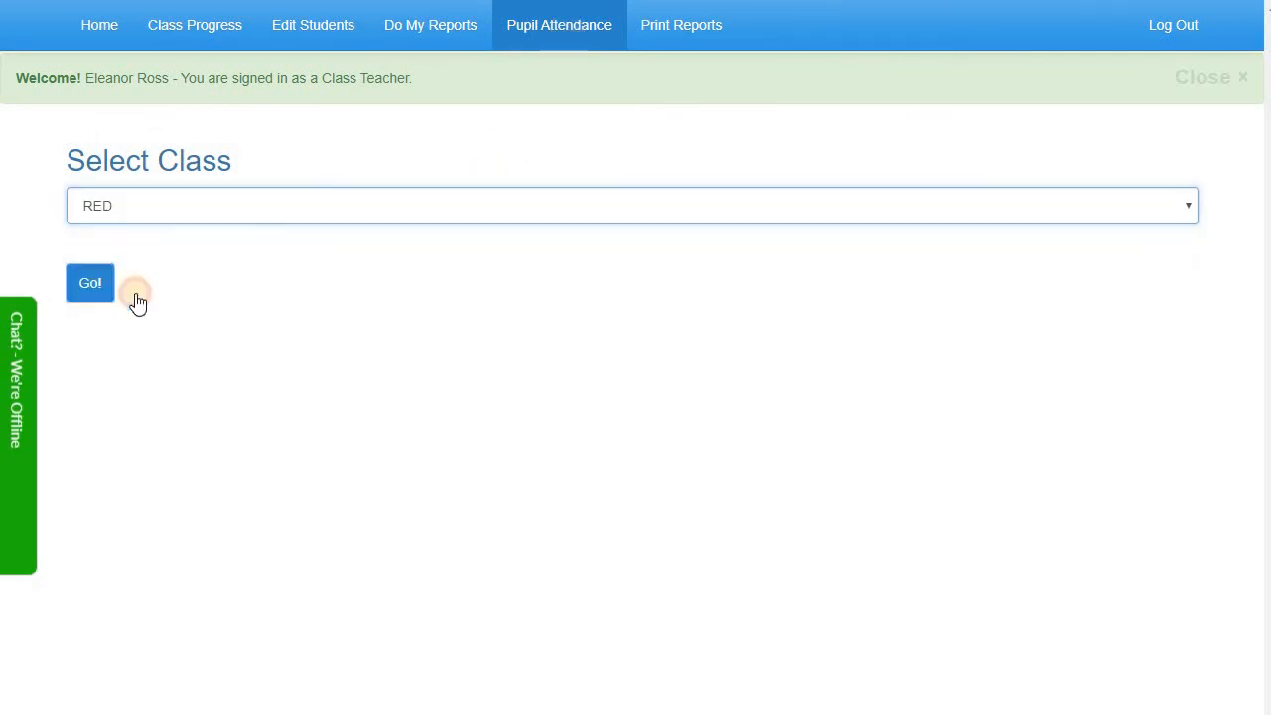
left_click(449, 204)
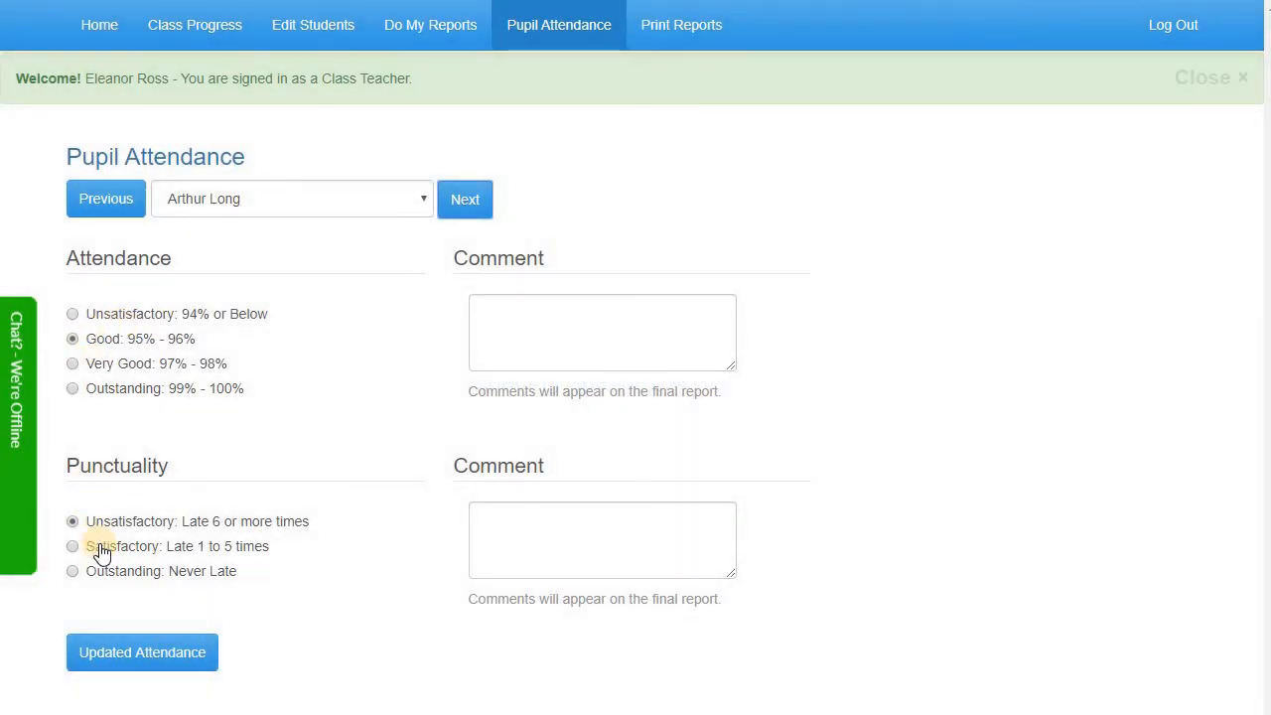
left_click(102, 548)
left_click(102, 655)
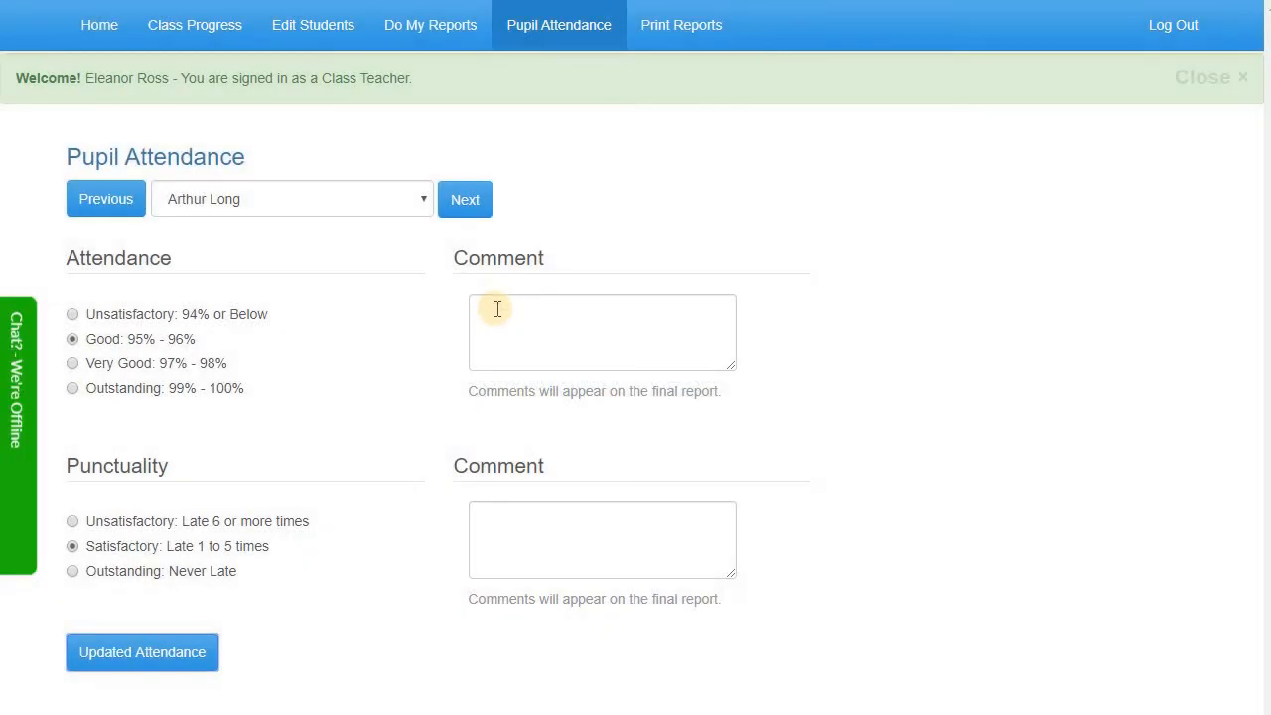
left_click(507, 319)
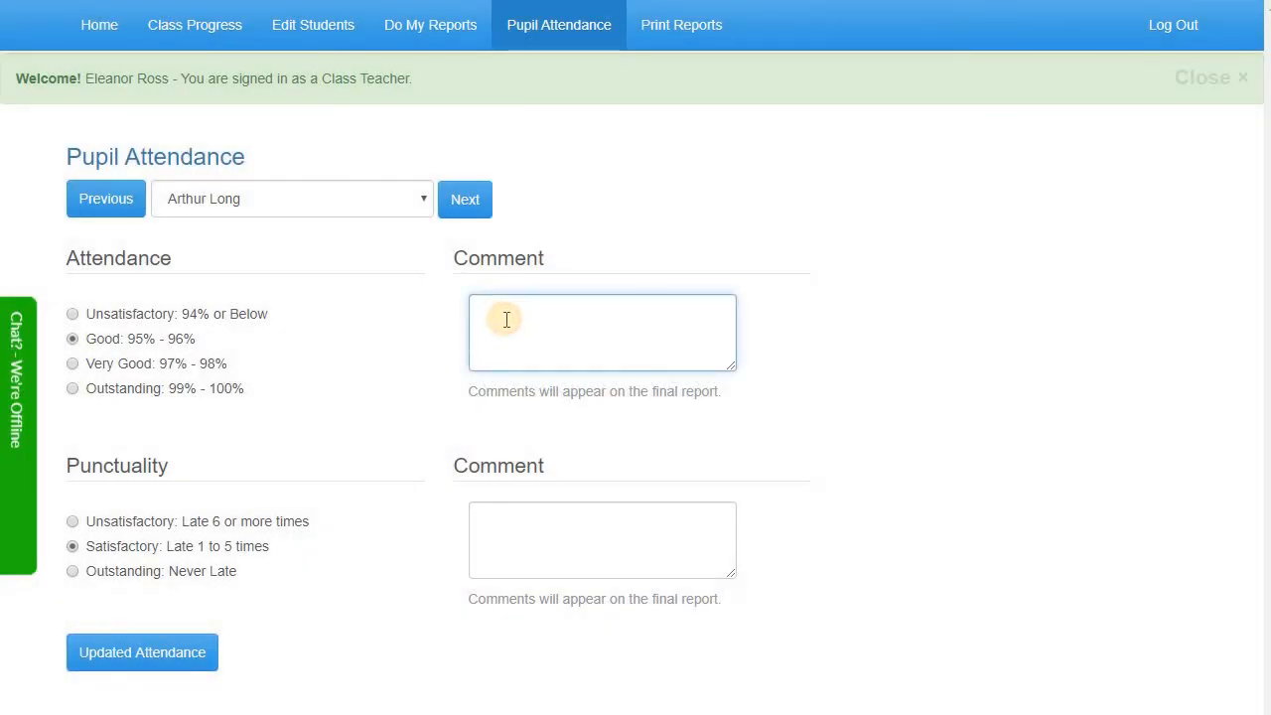
Set the third pupil's attendance and punctuality to Unsatisfactory
left_click(466, 208)
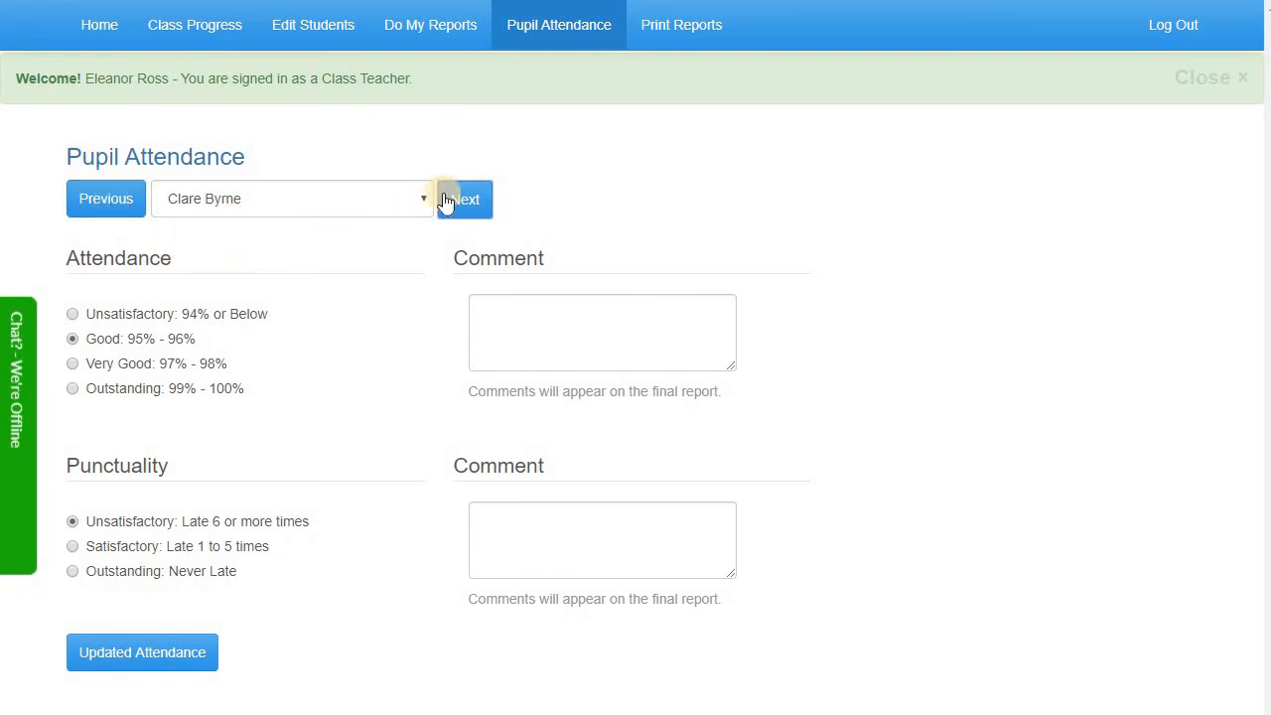
left_click(483, 210)
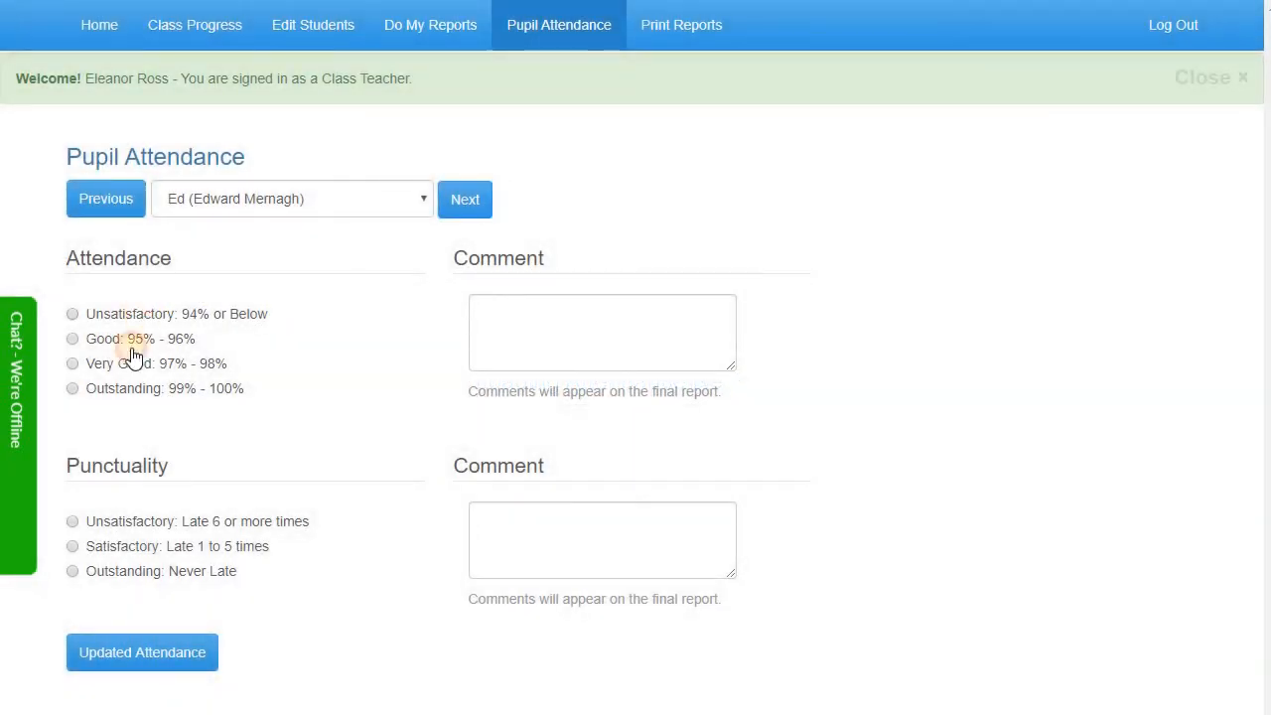
left_click(116, 531)
left_click(151, 649)
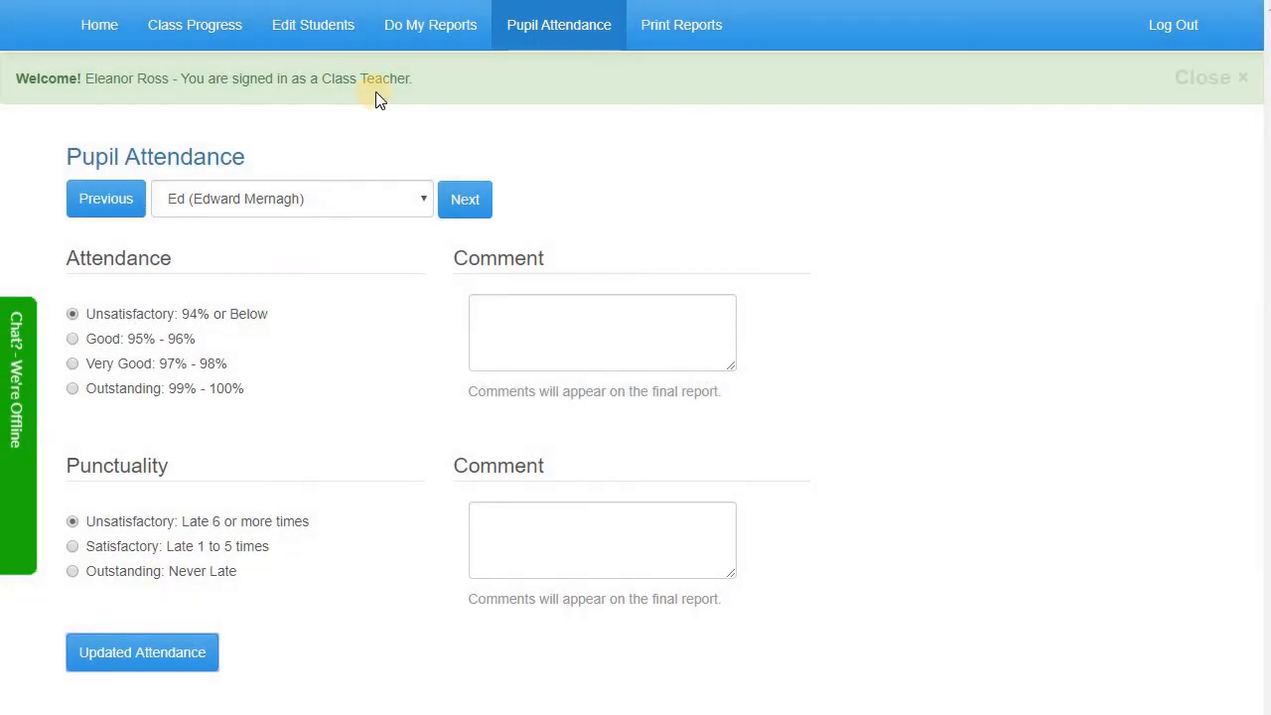
left_click(673, 35)
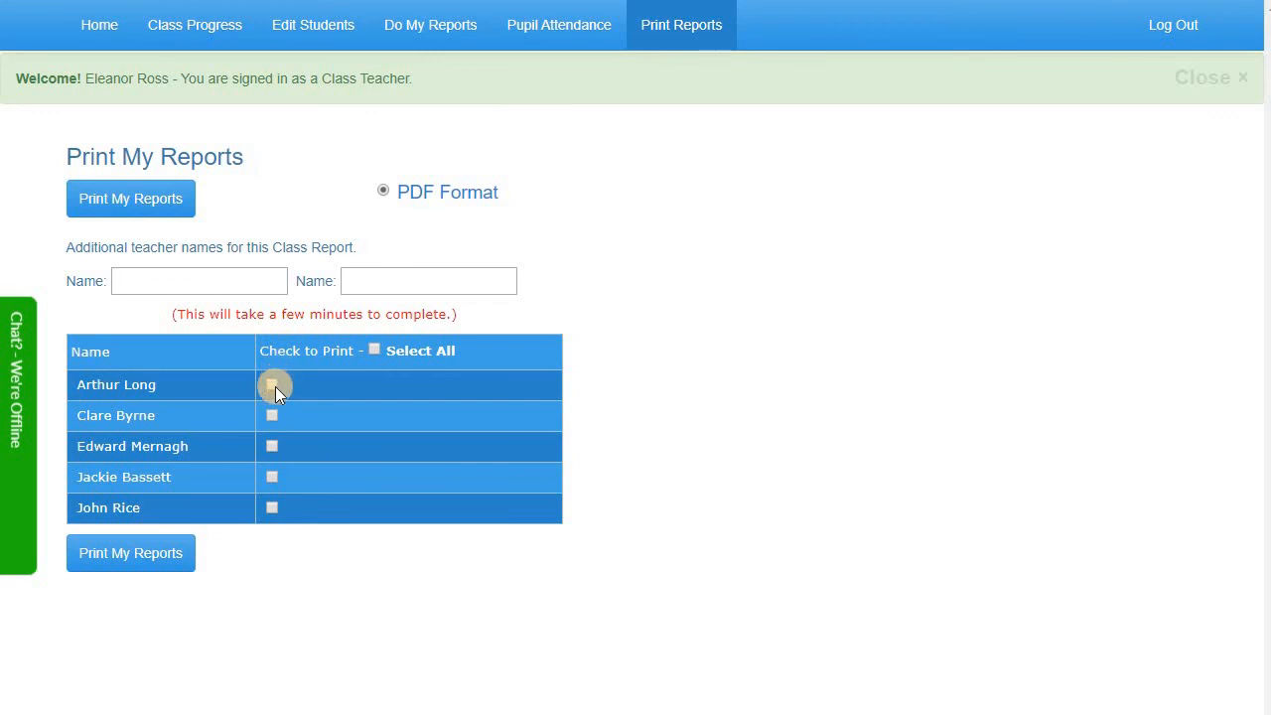
Enter the additional teacher's name, leave only the first pupil's report ticked, and print it to PDF
left_click(215, 282)
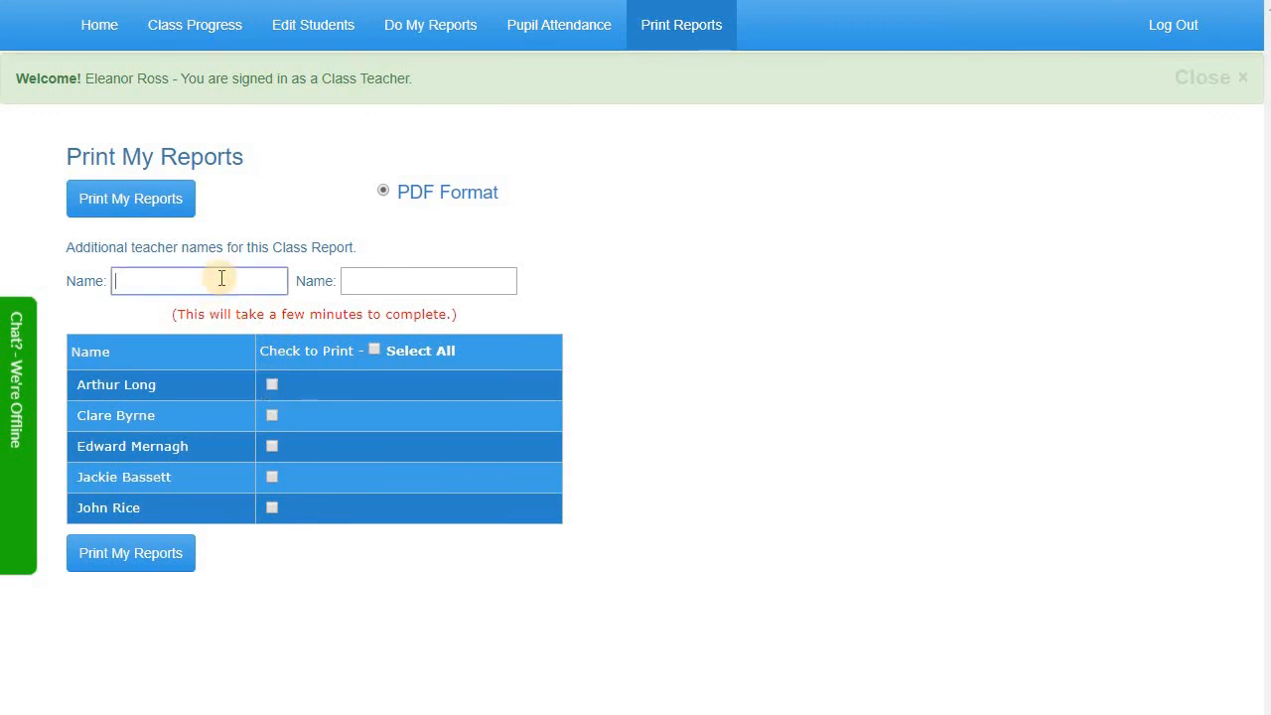
left_click(374, 350)
left_click(271, 417)
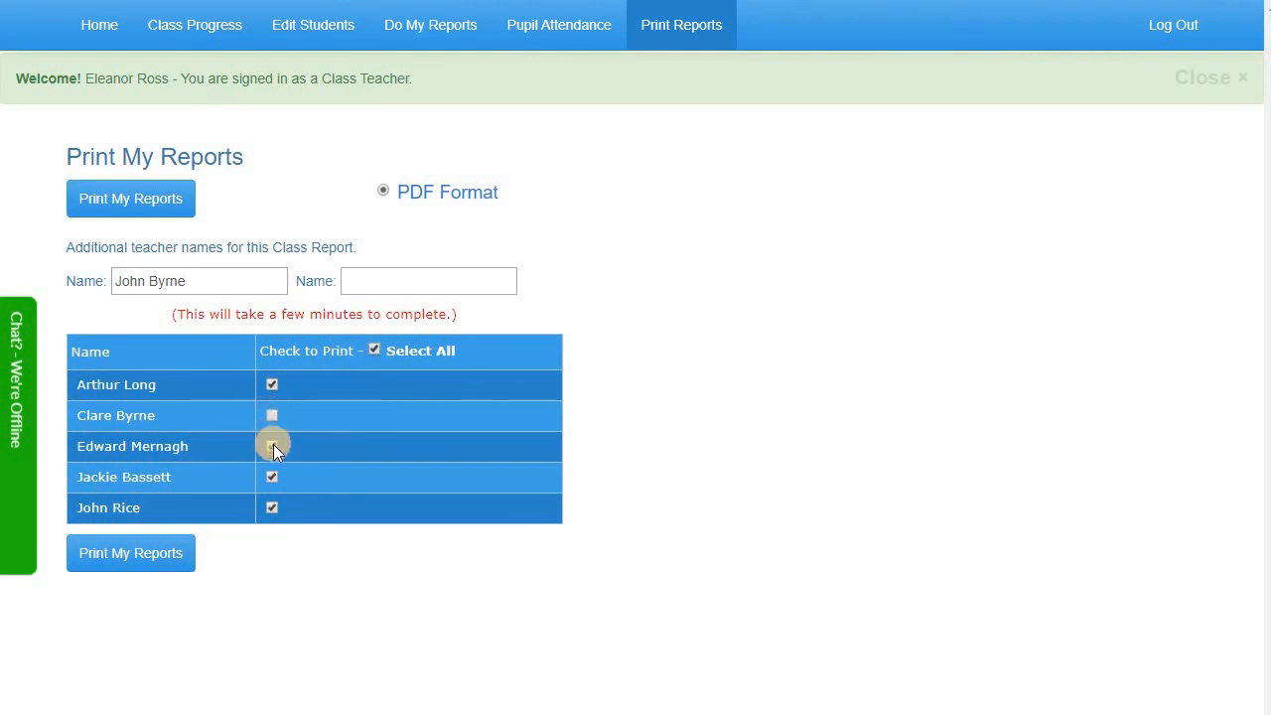
left_click(272, 446)
left_click(271, 477)
left_click(271, 508)
left_click(271, 384)
left_click(149, 552)
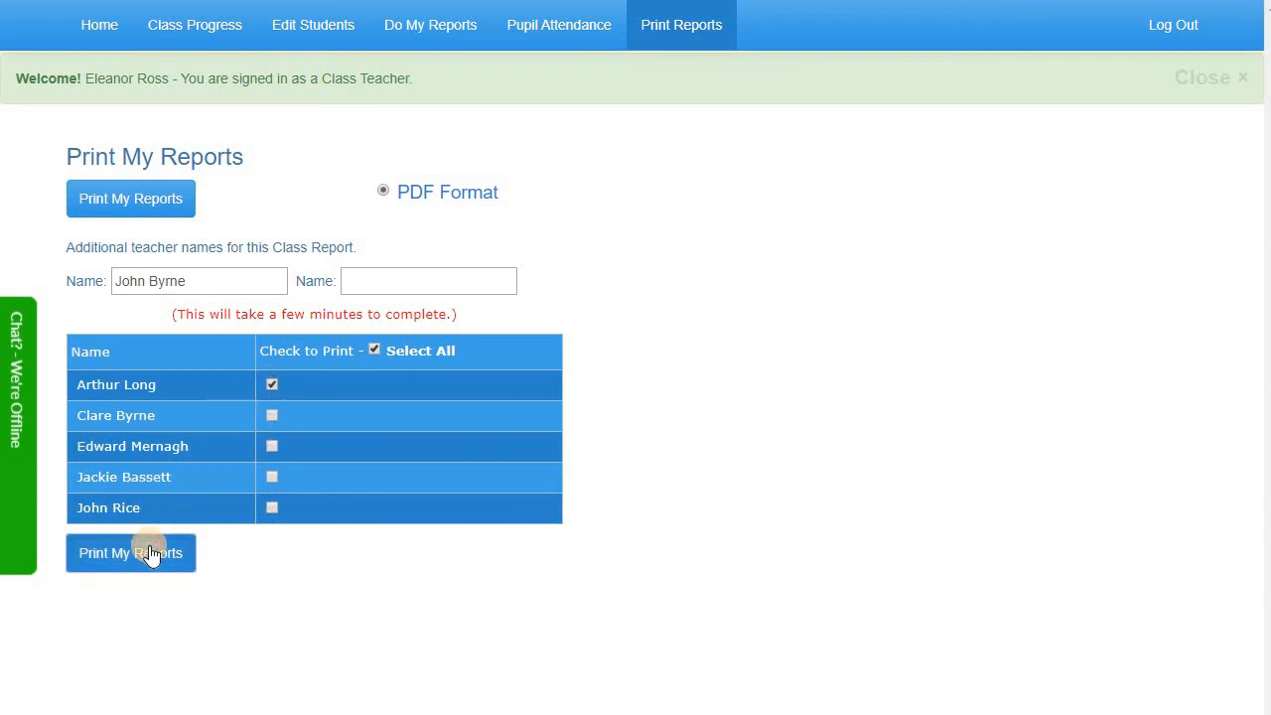